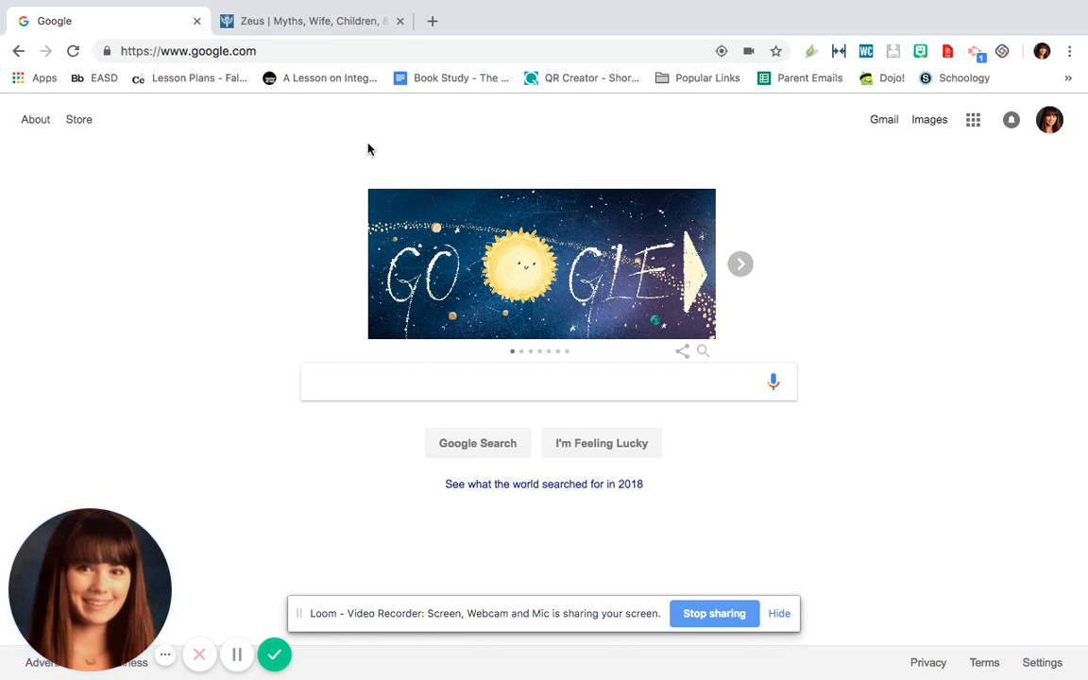
Open the Chrome Web Store and search it for "keep"
left_click(41, 84)
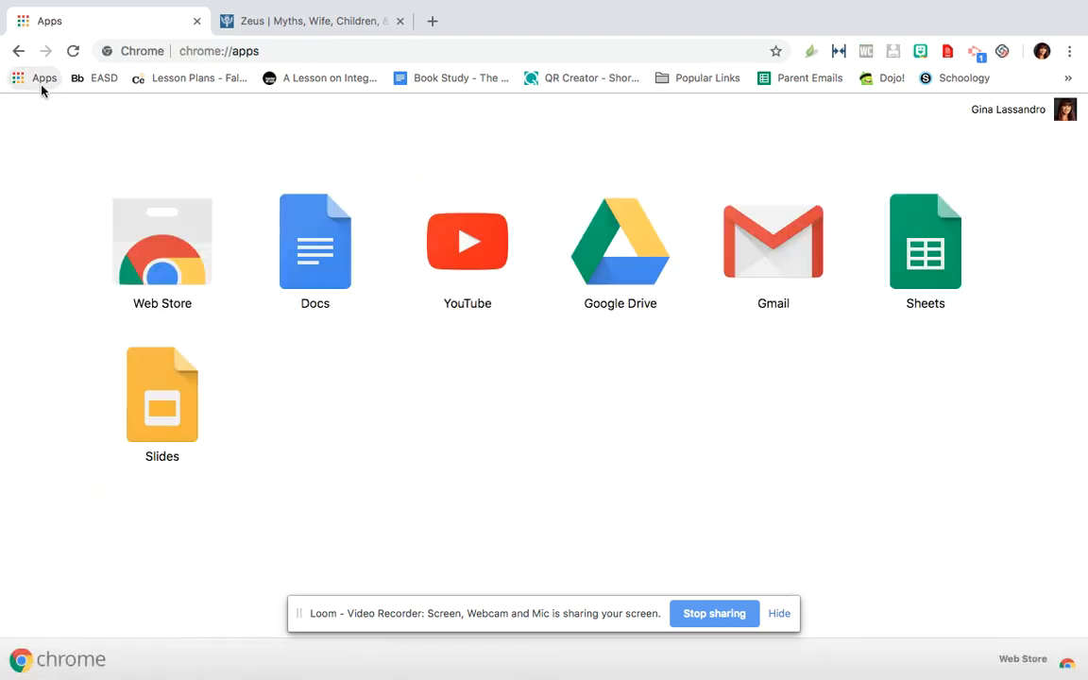
left_click(136, 246)
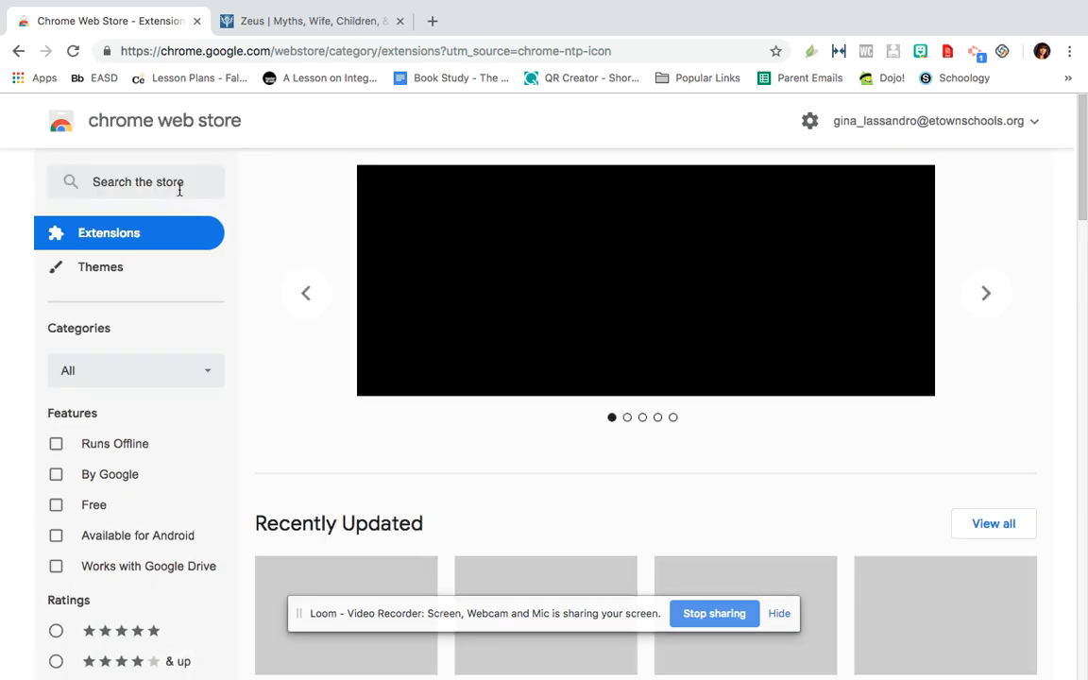
left_click(169, 184)
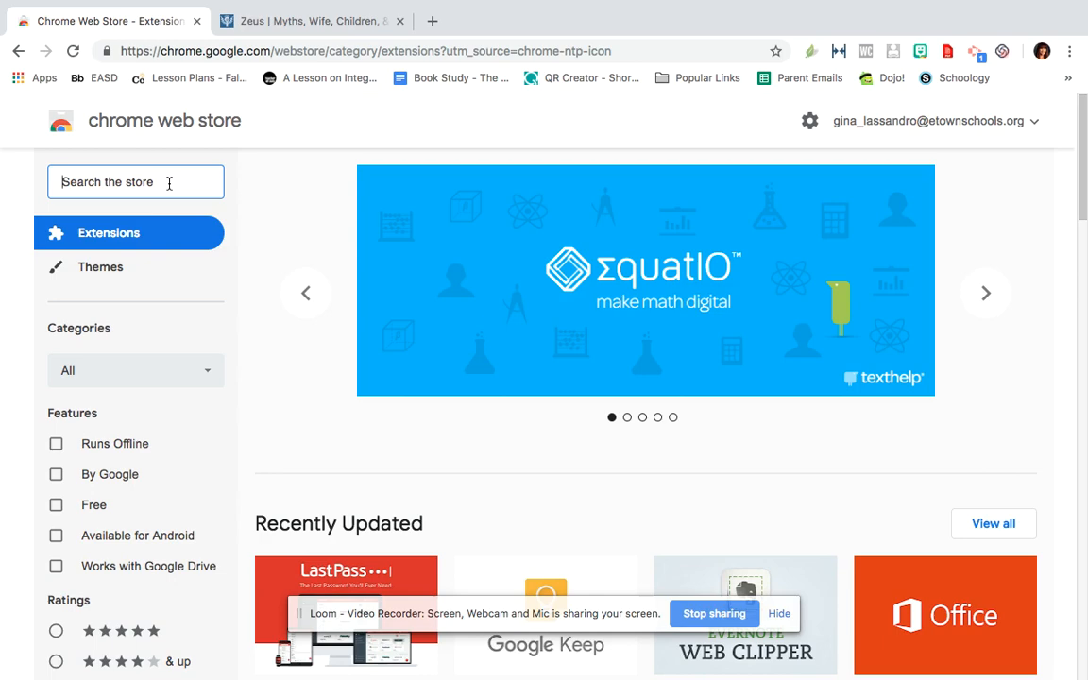
type("keep")
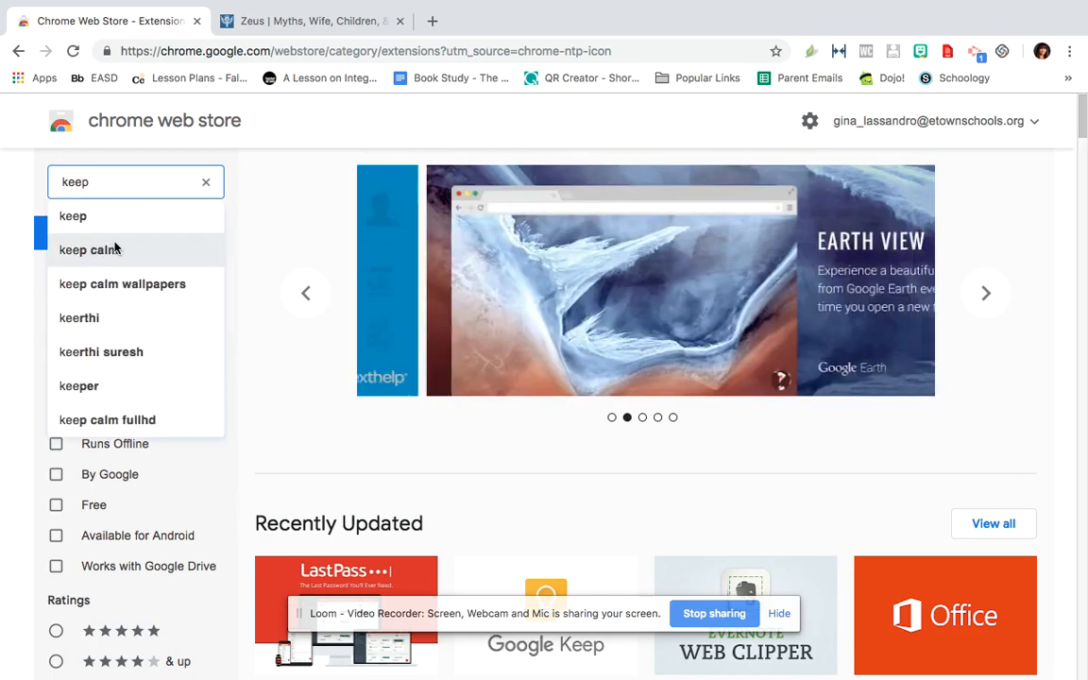
left_click(95, 216)
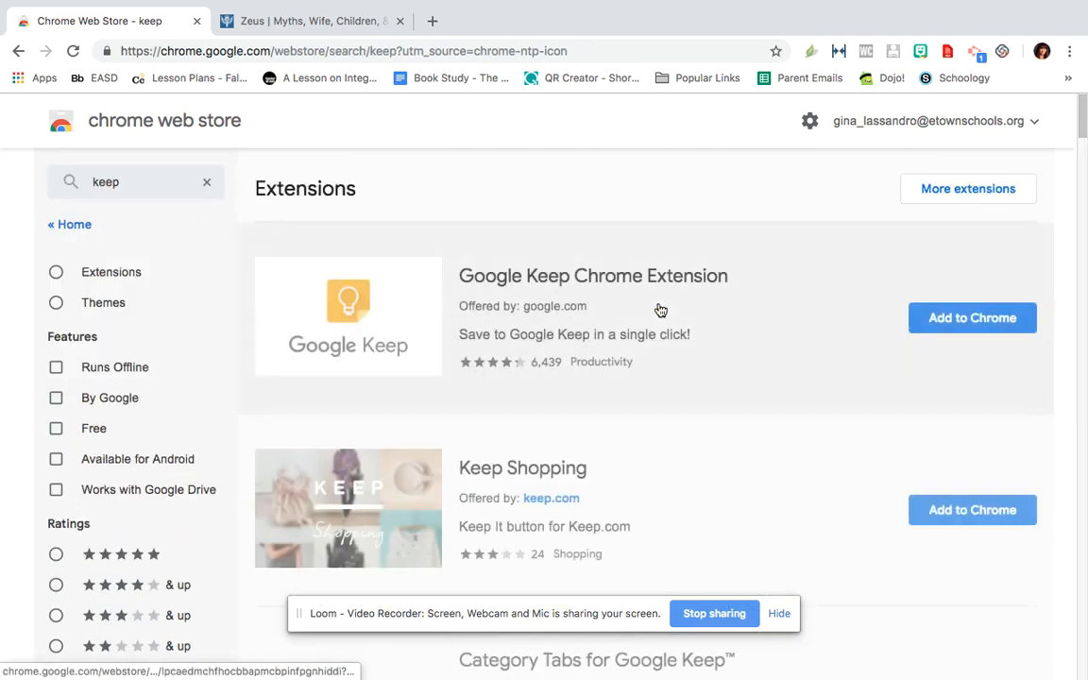
Add the Google Keep Chrome Extension to the browser and dismiss the installation notice
left_click(963, 321)
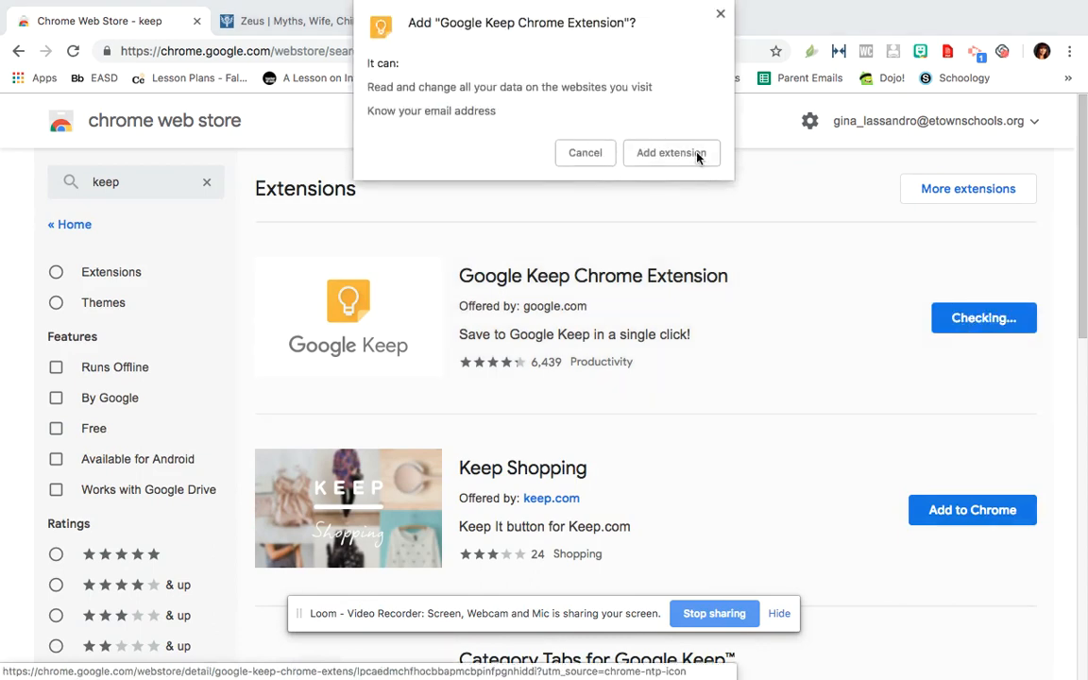
left_click(696, 157)
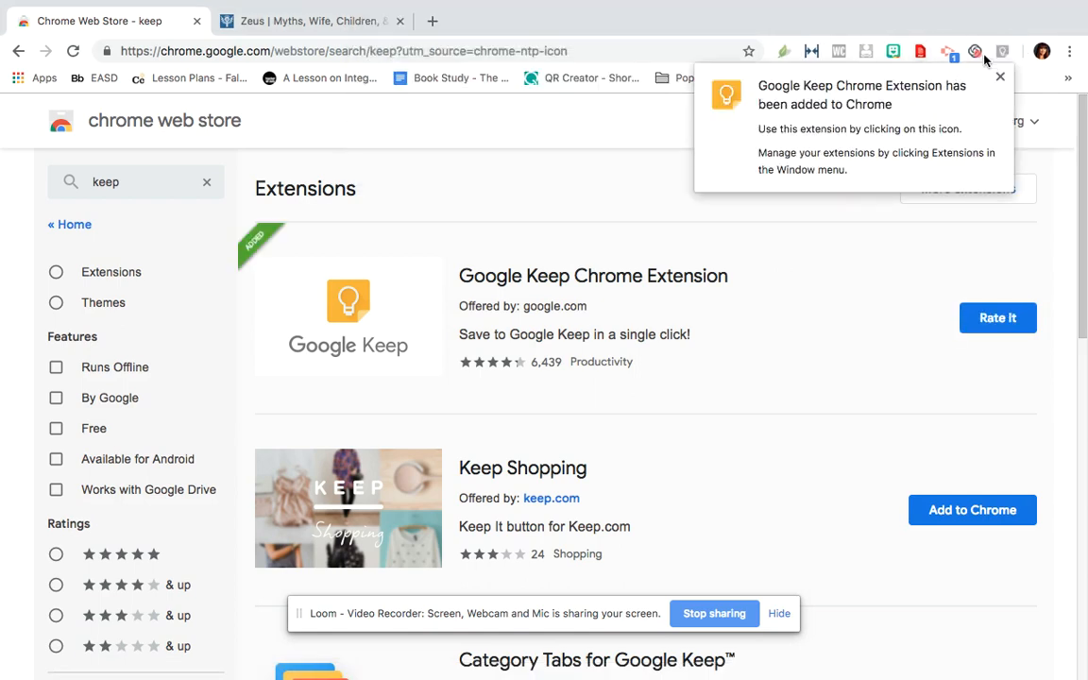
left_click(998, 78)
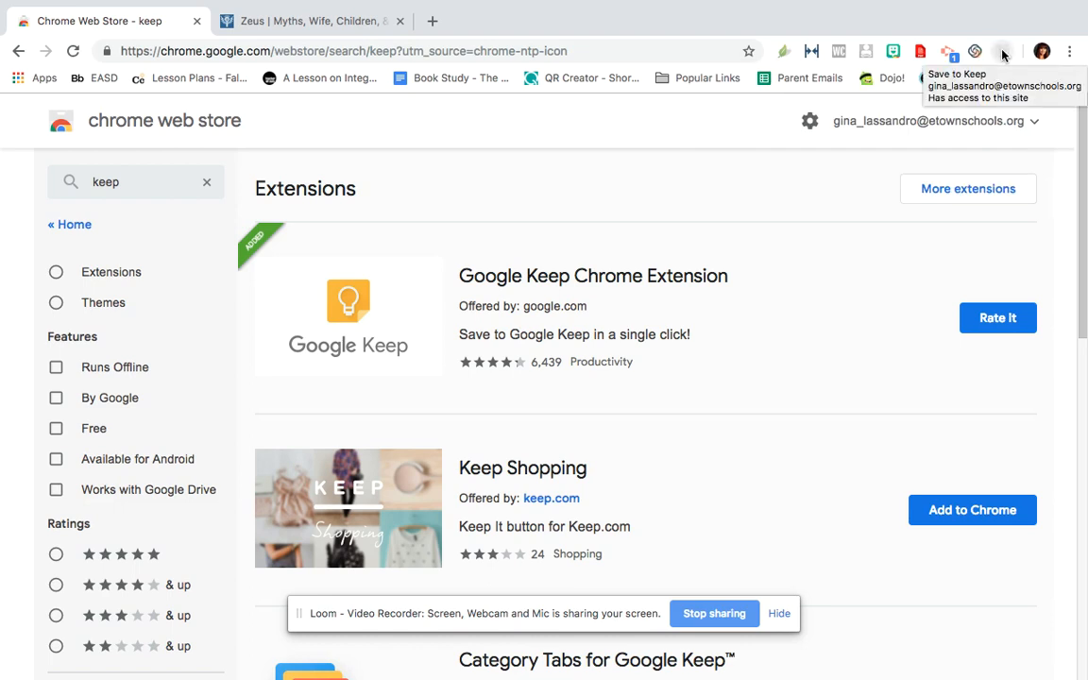
Go to Google Keep through the new extension and create a label named "Persuasive Essay Research"
right_click(1004, 54)
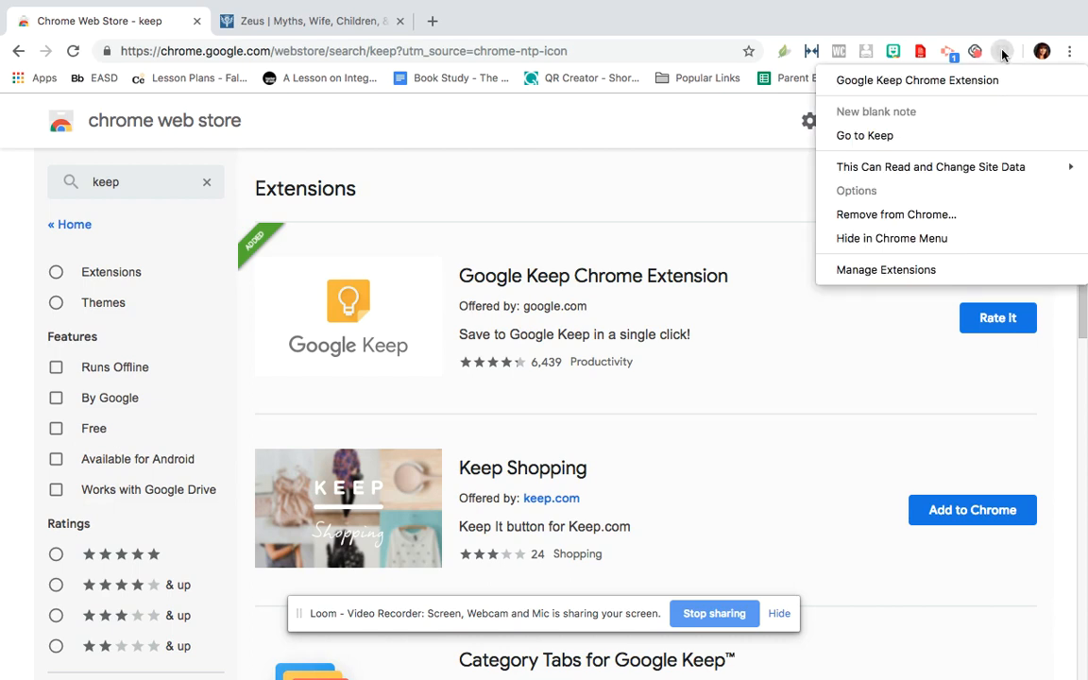
left_click(921, 141)
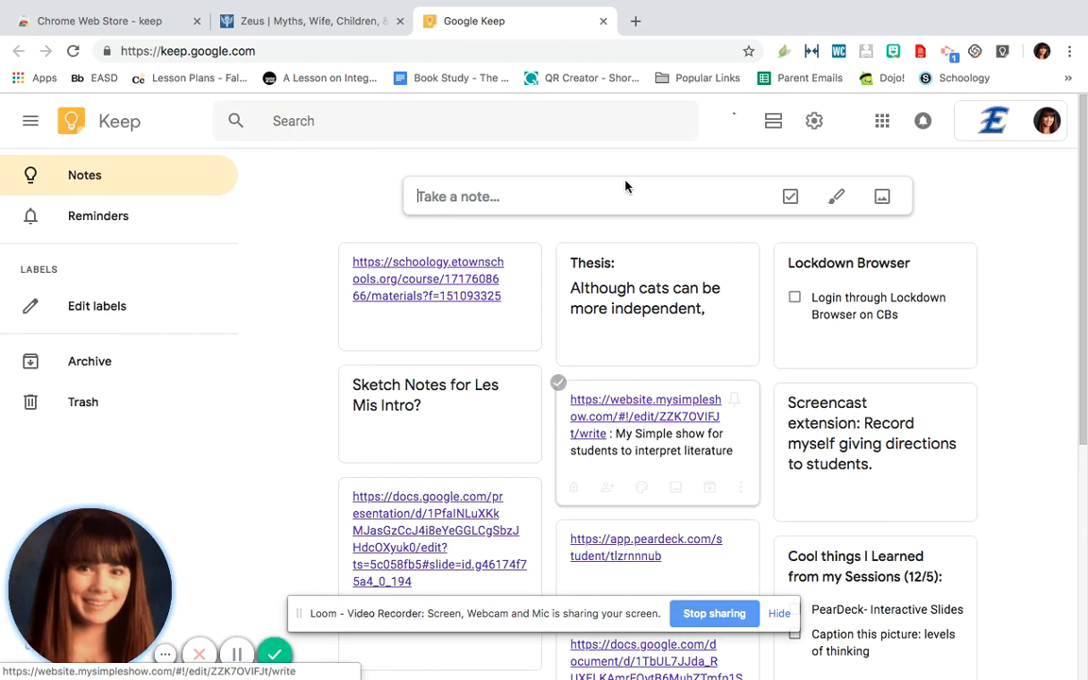
left_click(125, 318)
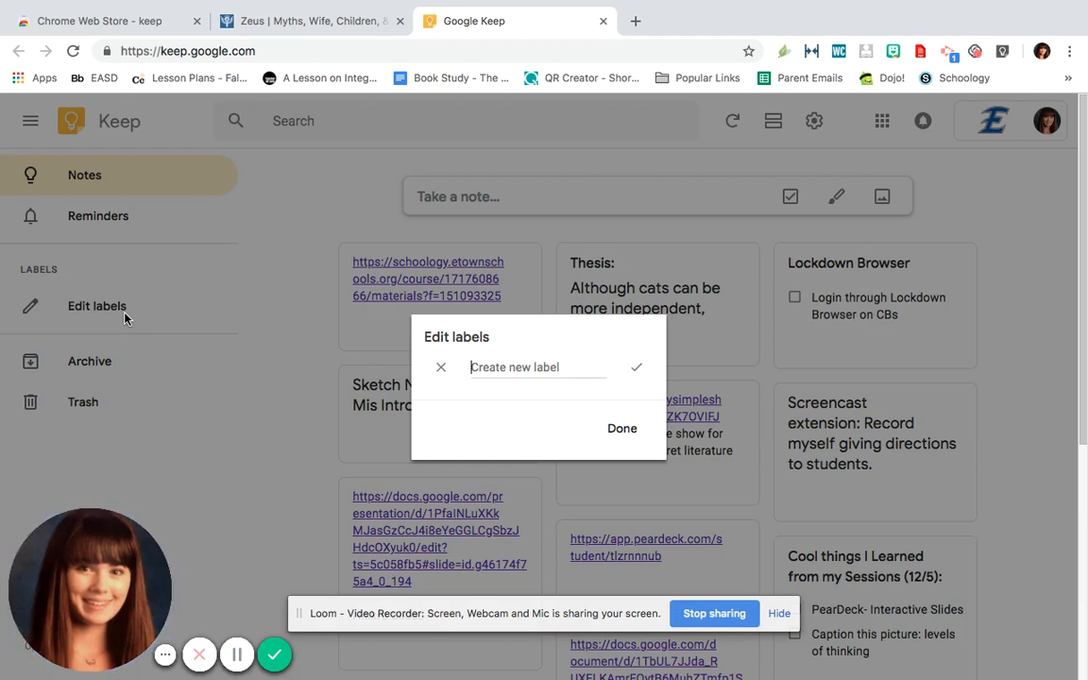
type("Persuasive ")
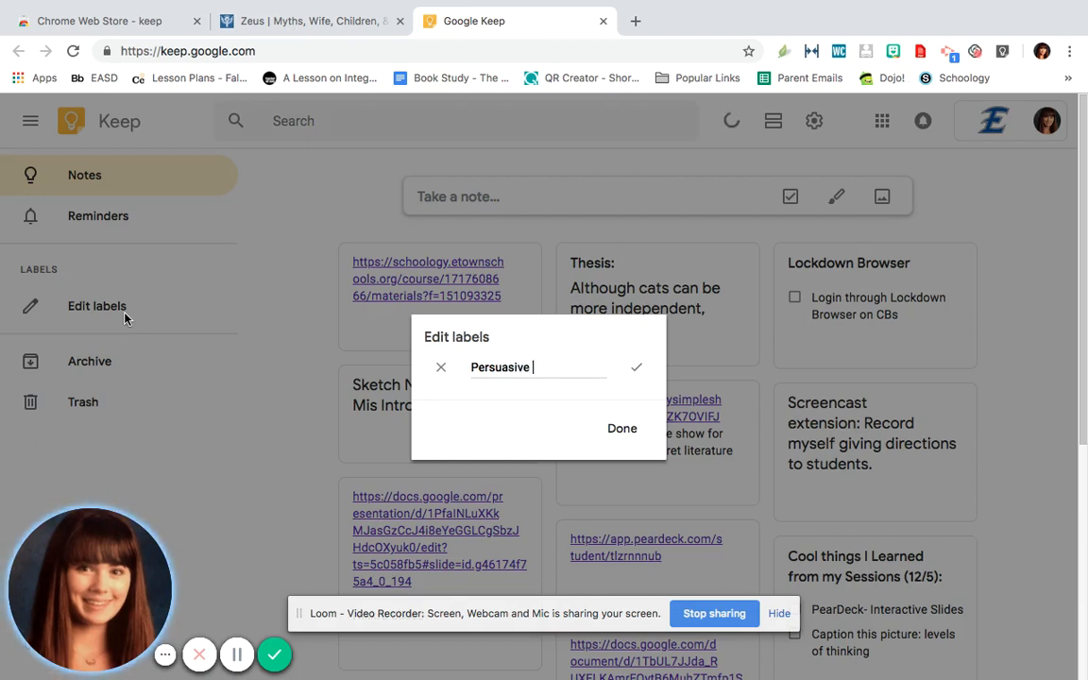
type("Essay Research")
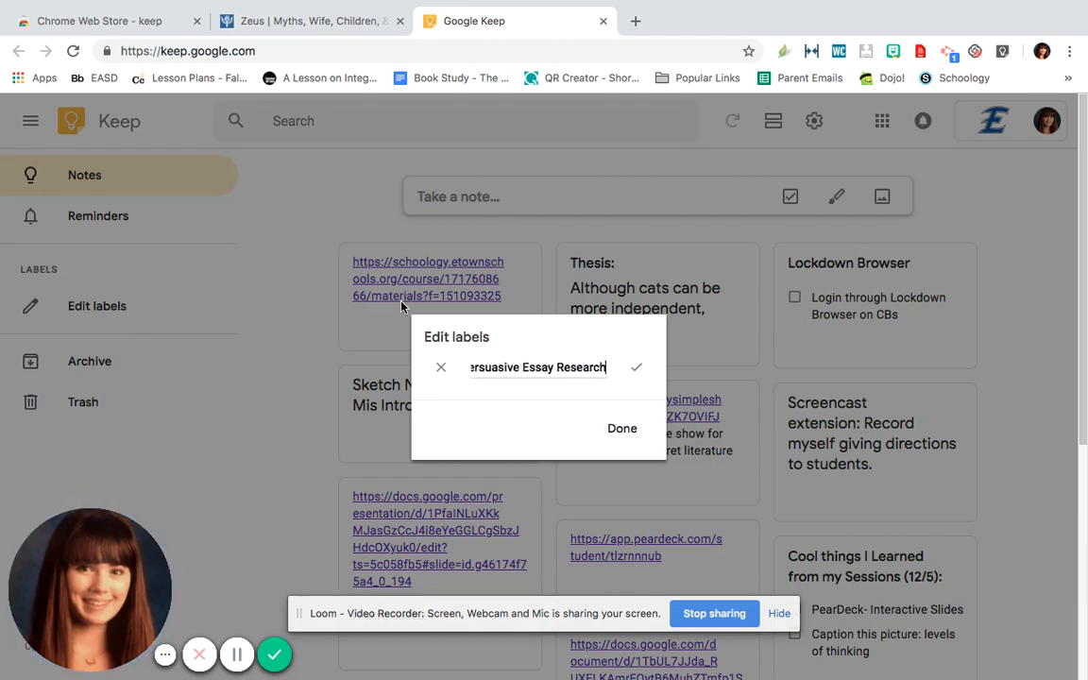
left_click(637, 368)
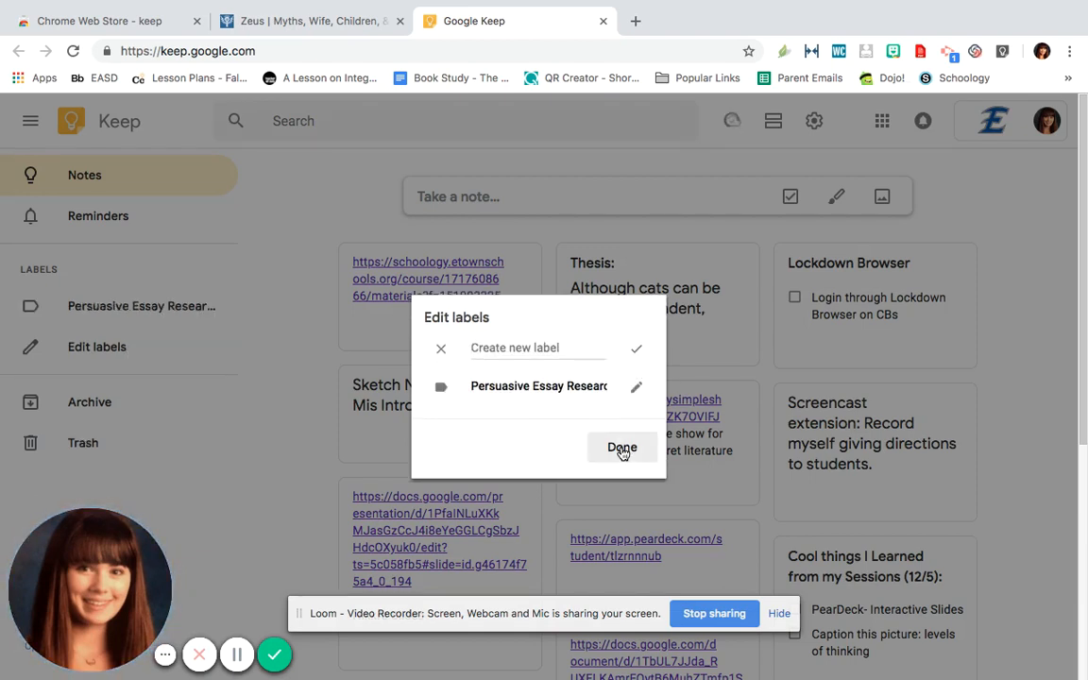
left_click(622, 450)
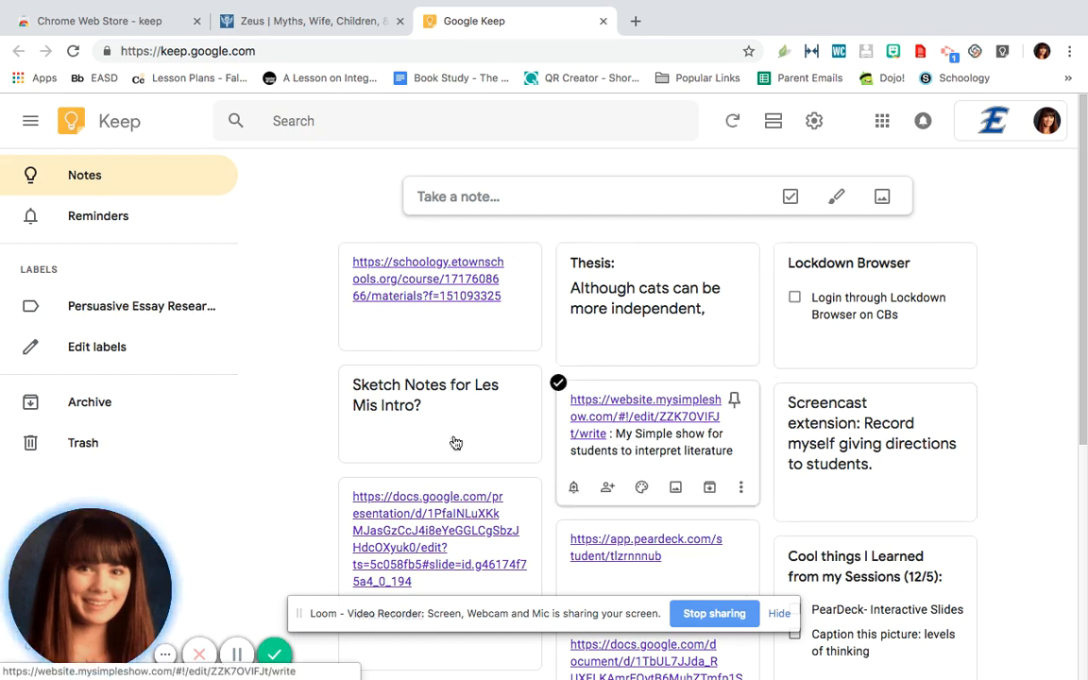
Start a new note titled "Thesis" within the Persuasive Essay Research label
left_click(133, 323)
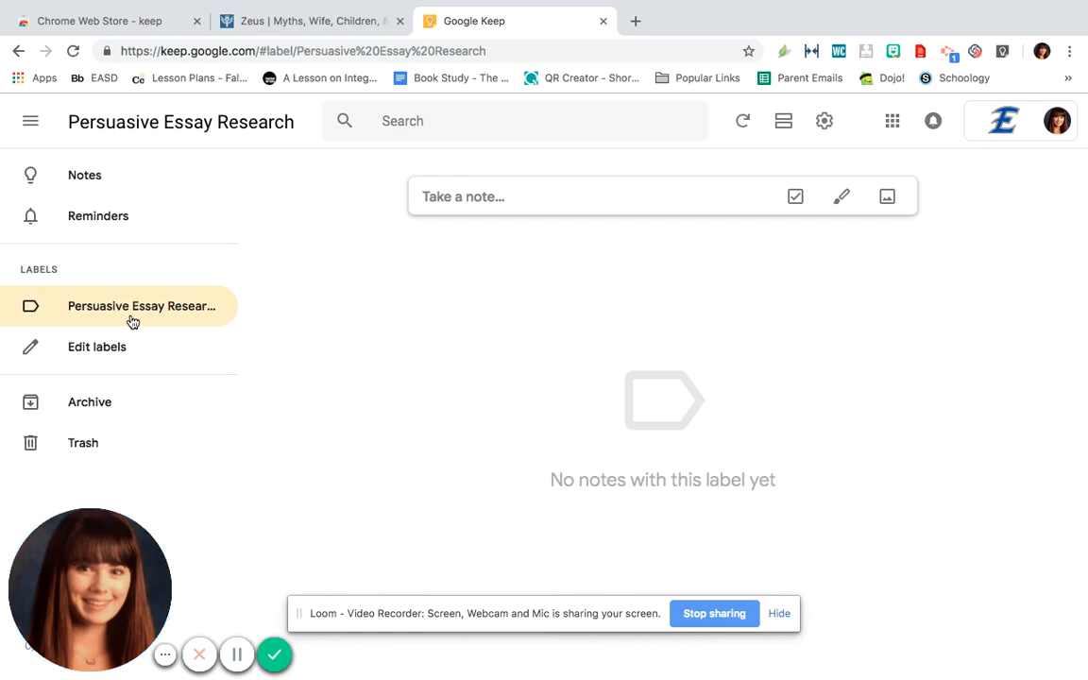
left_click(494, 198)
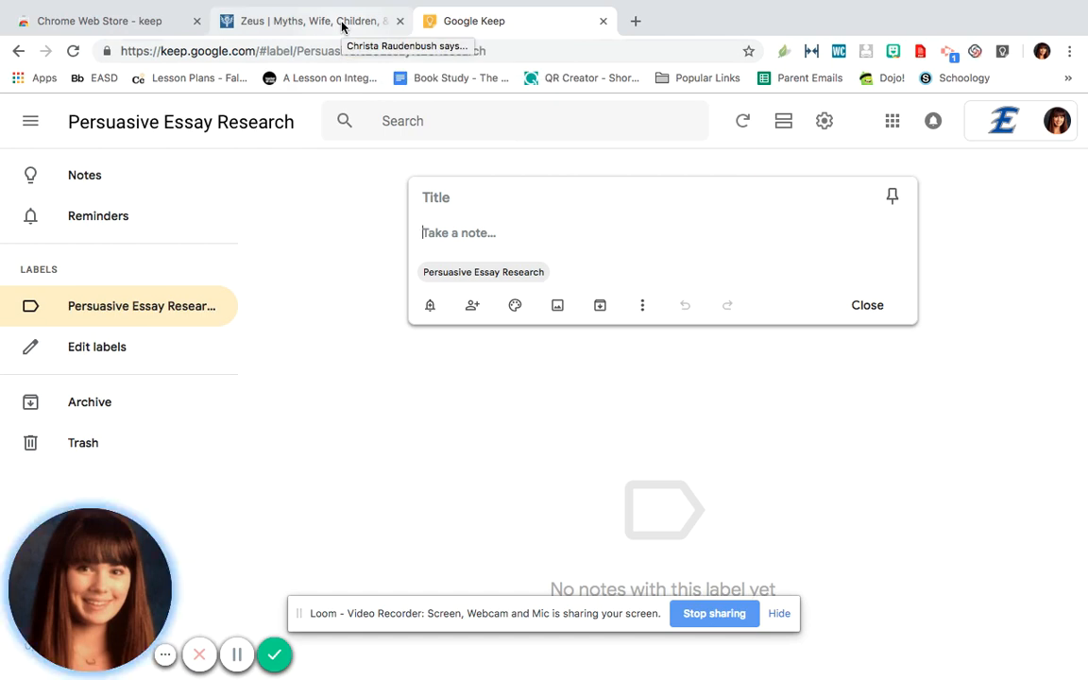
left_click(469, 204)
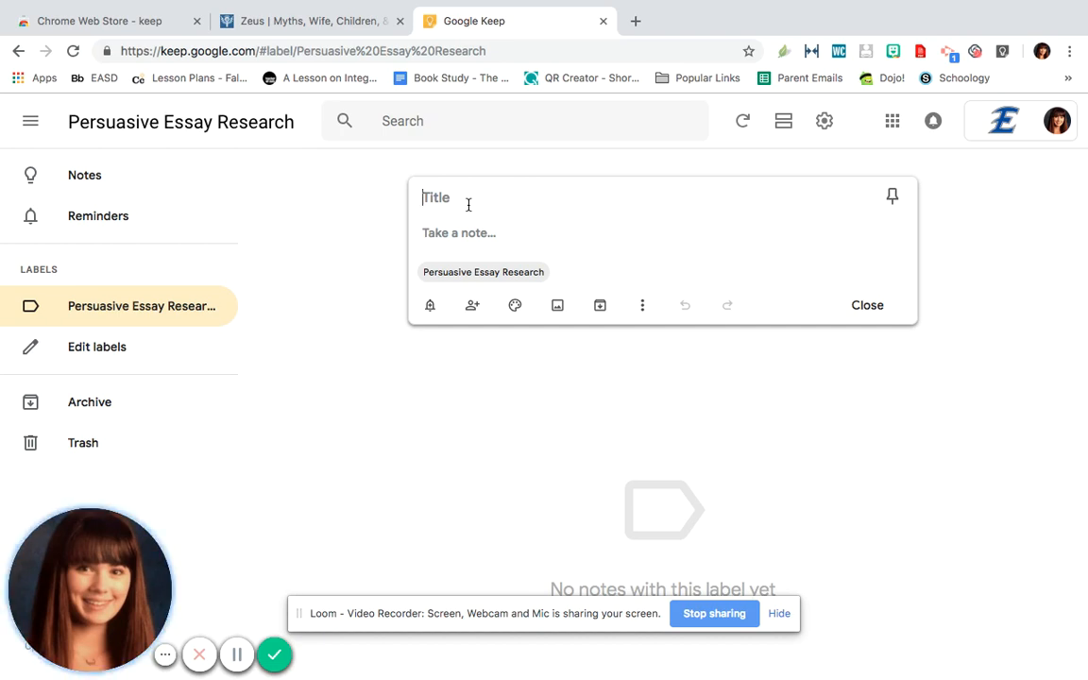
type("Thesis")
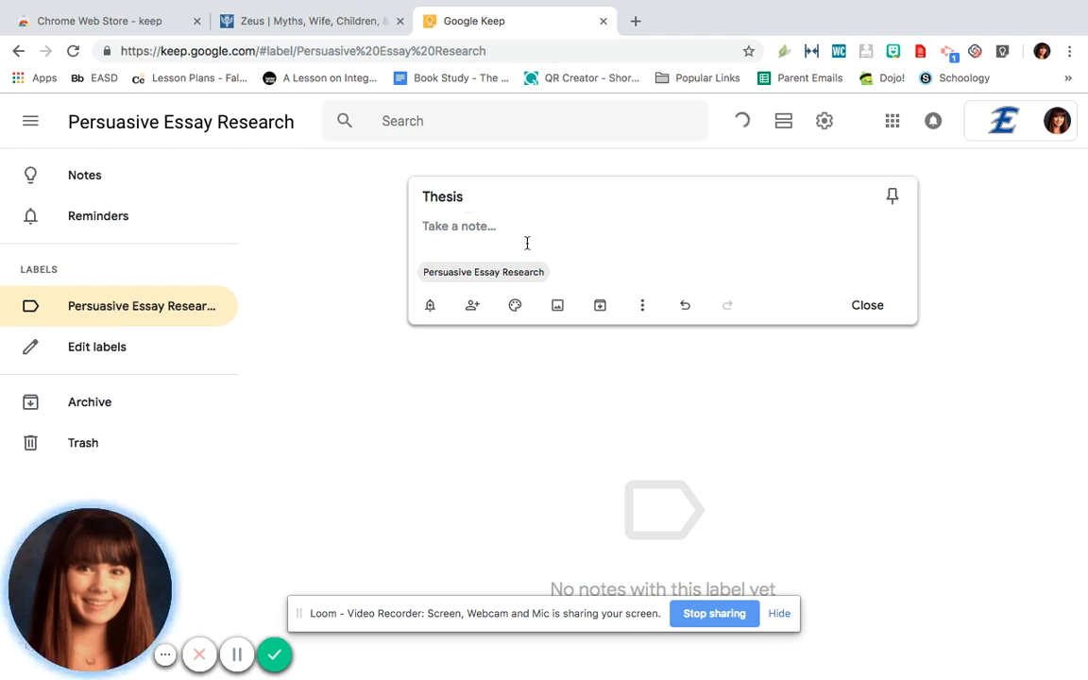
key("Return")
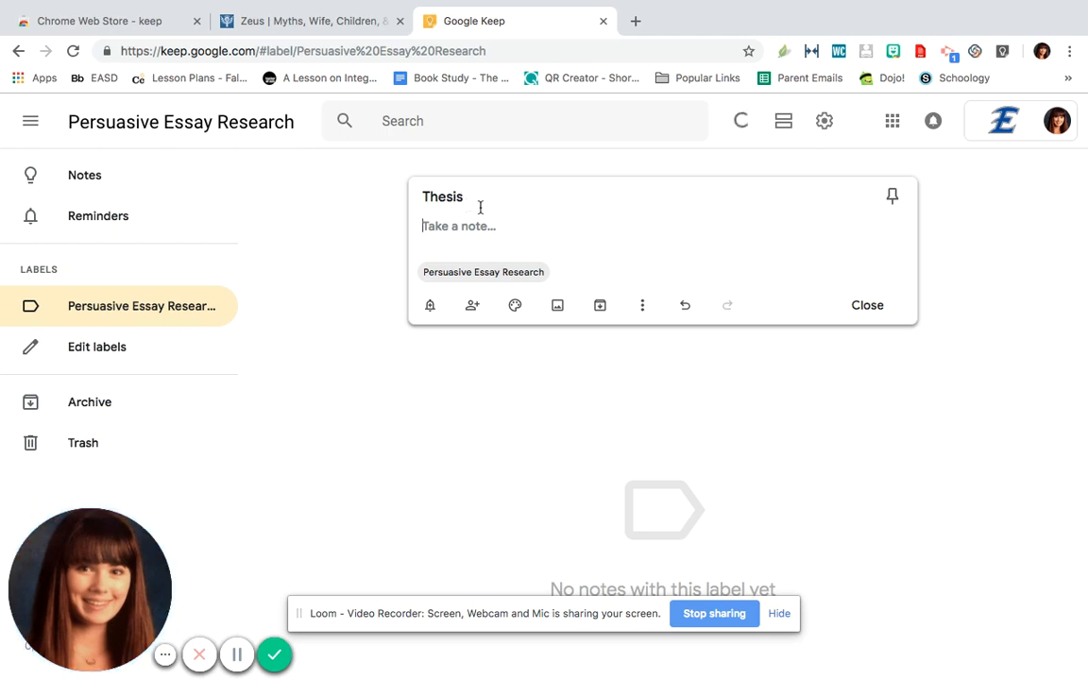
Begin the body of the Thesis note with "The gods and goddesses of The Odyssey"
type("The gods and god")
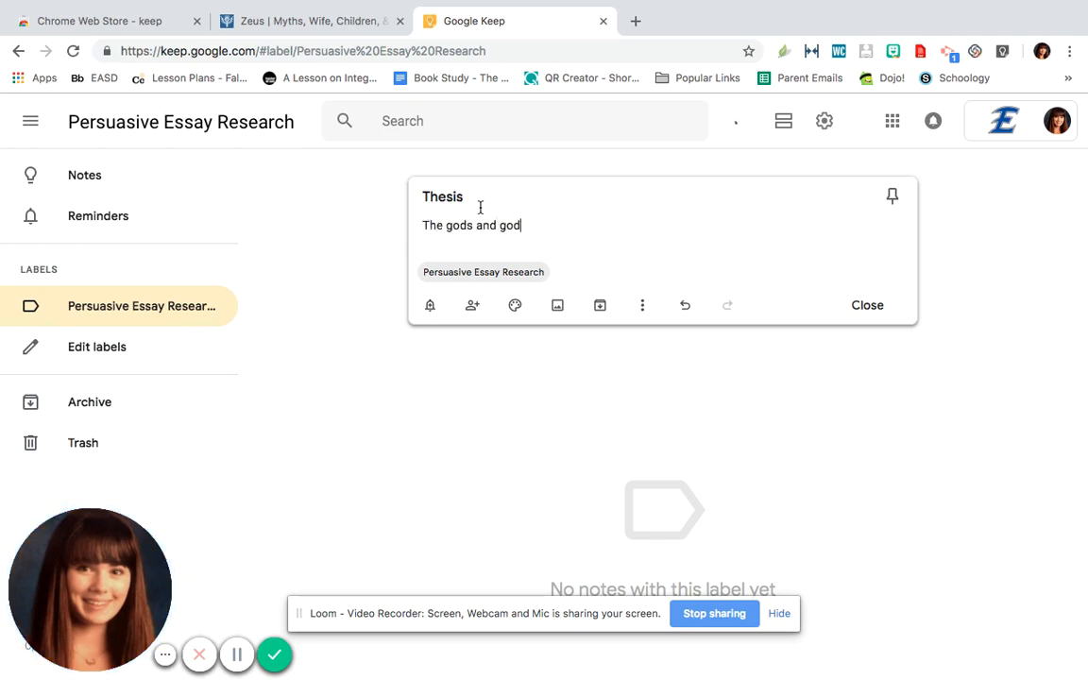
type("desses of The")
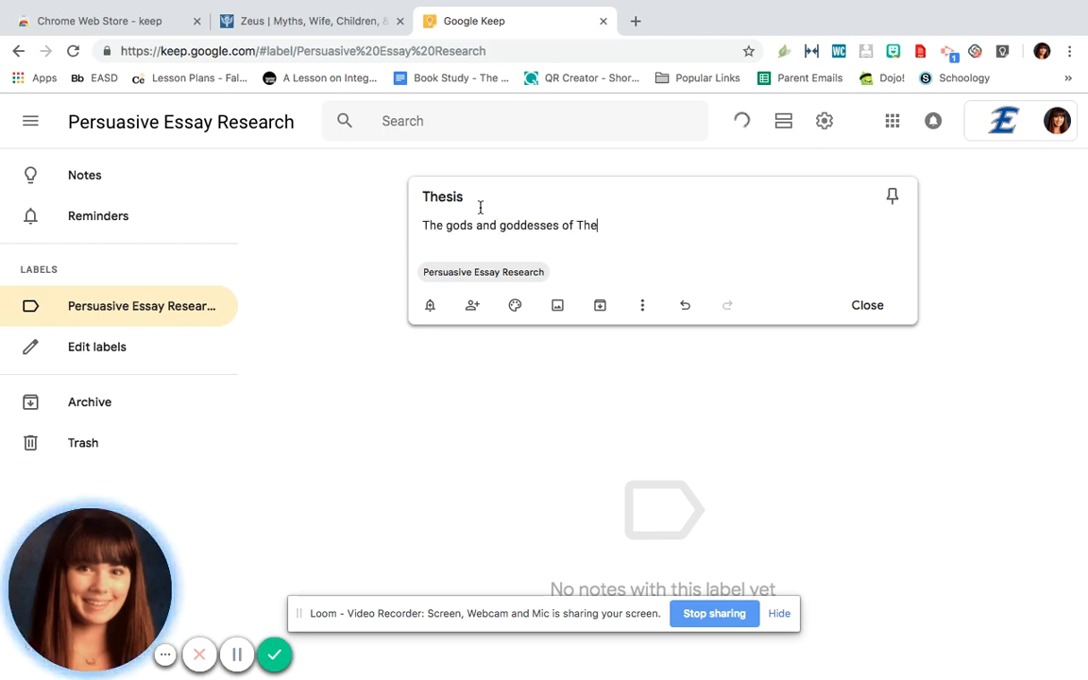
type(" Odyssey")
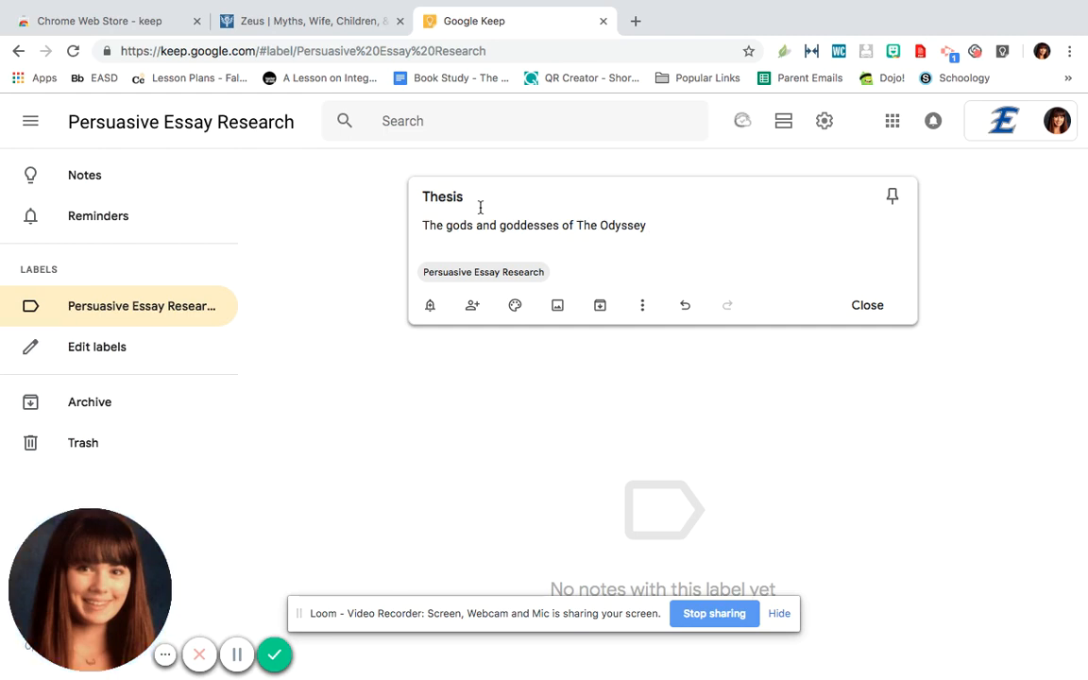
type(" are imperfect,")
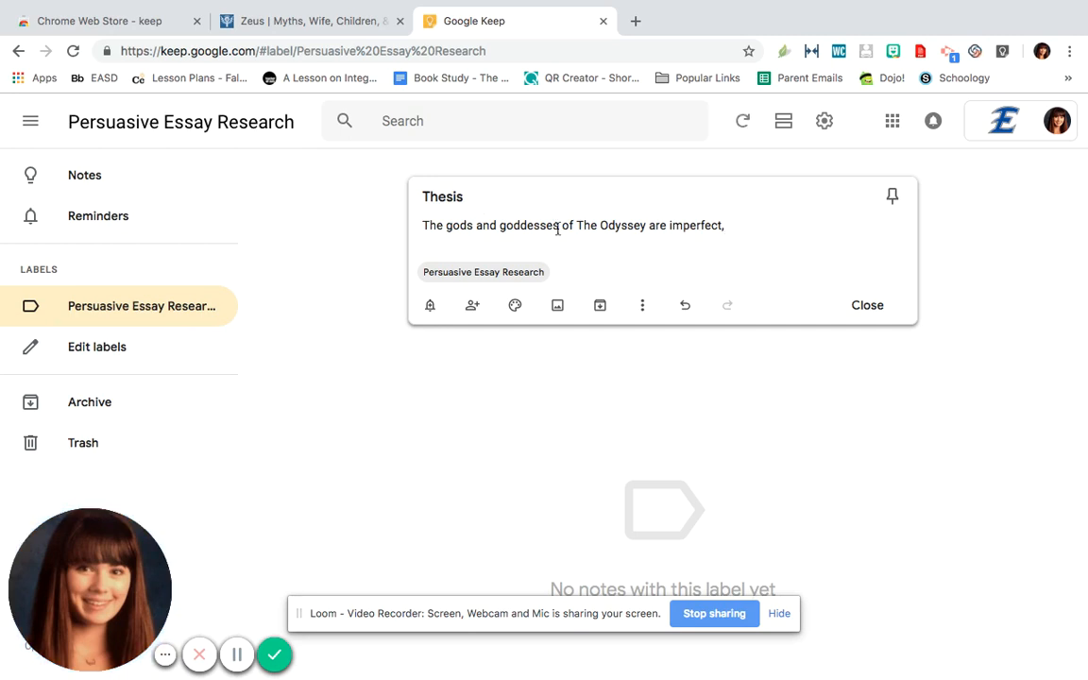
key("BackSpace")
key("BackSpace")
key("BackSpace")
key("BackSpace")
key("BackSpace")
key("BackSpace")
key("BackSpace")
key("BackSpace")
key("BackSpace")
key("BackSpace")
key("BackSpace")
key("BackSpace")
key("BackSpace")
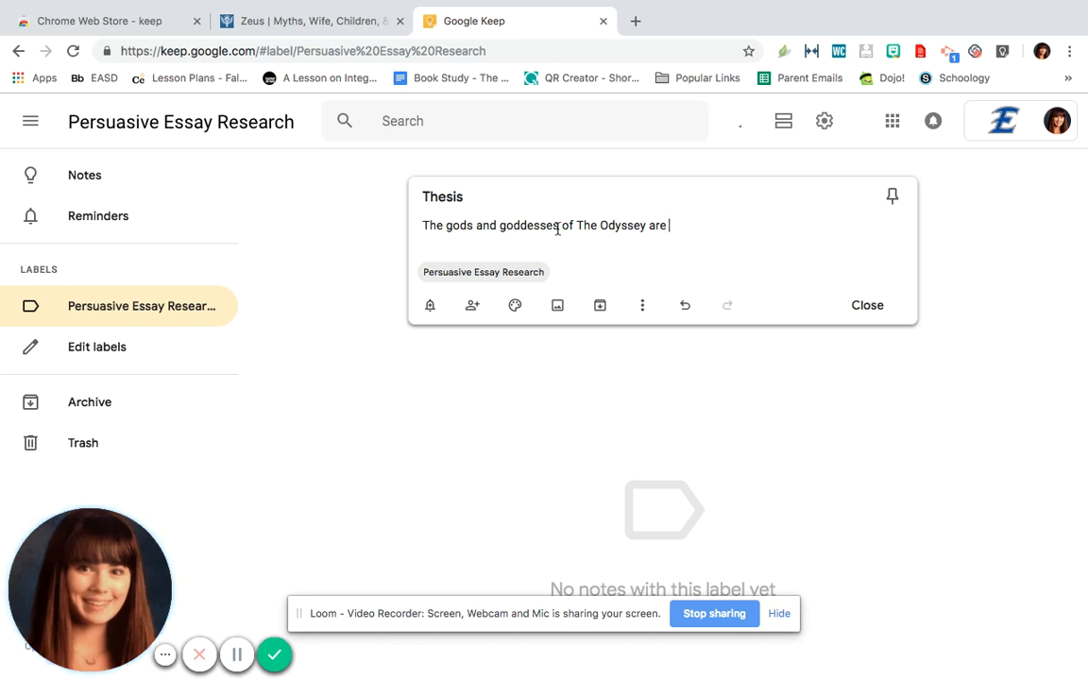
key("BackSpace")
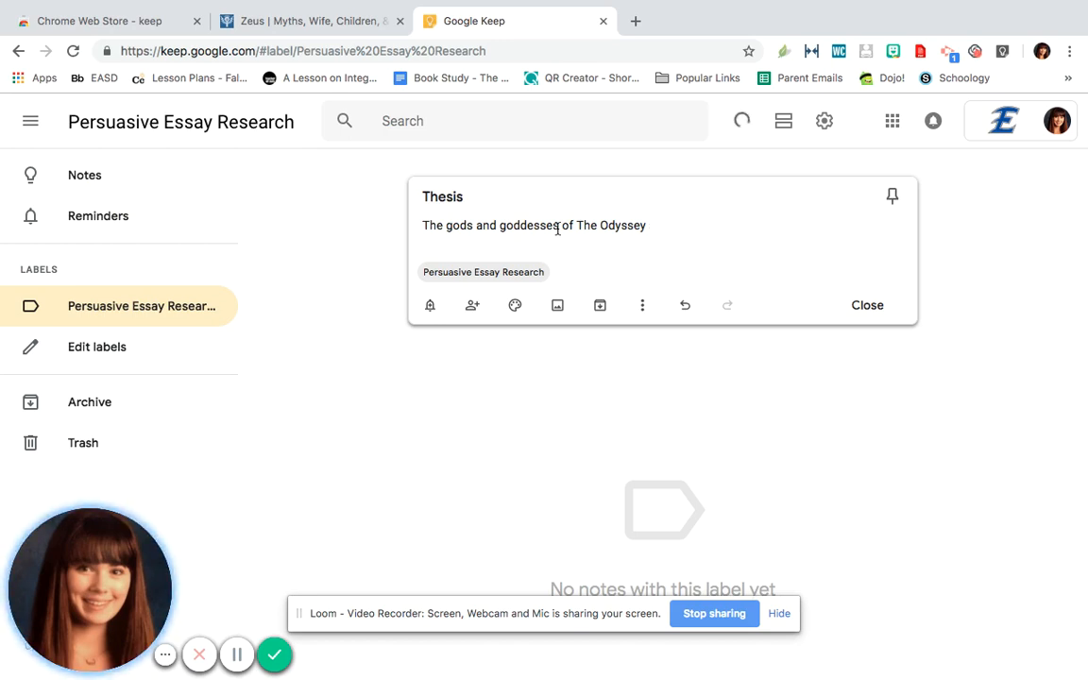
Continue the note with "interfere with the mortals, they are portrayed as imperfect and maintain powerful positions in Greek society." and save it
type("interfere w")
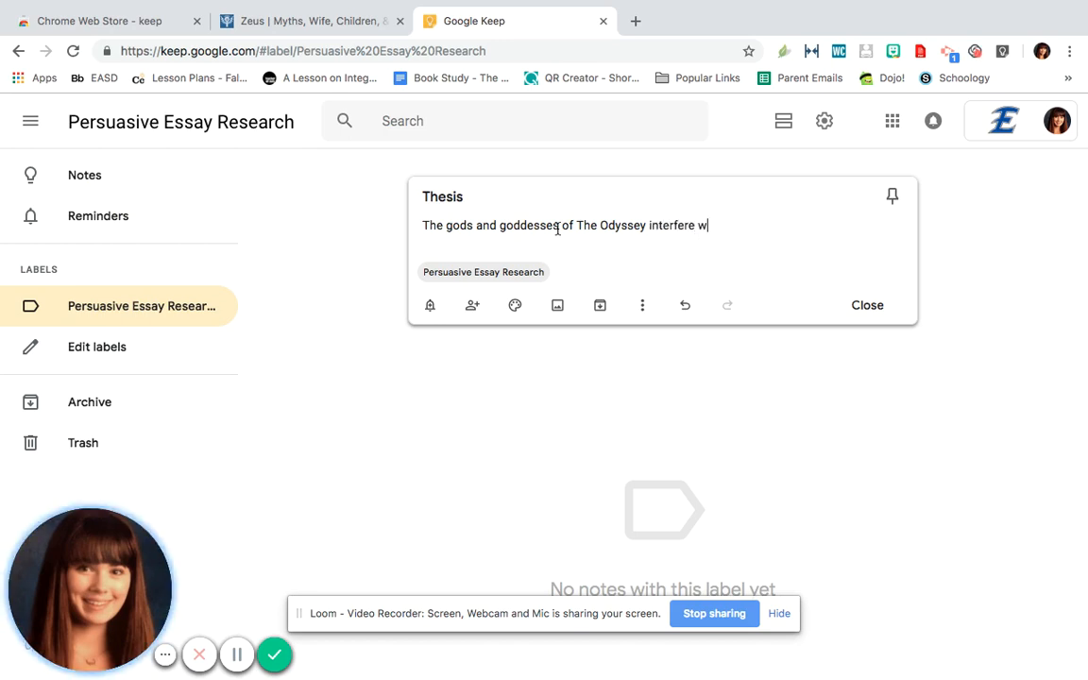
type("ith the mortals,")
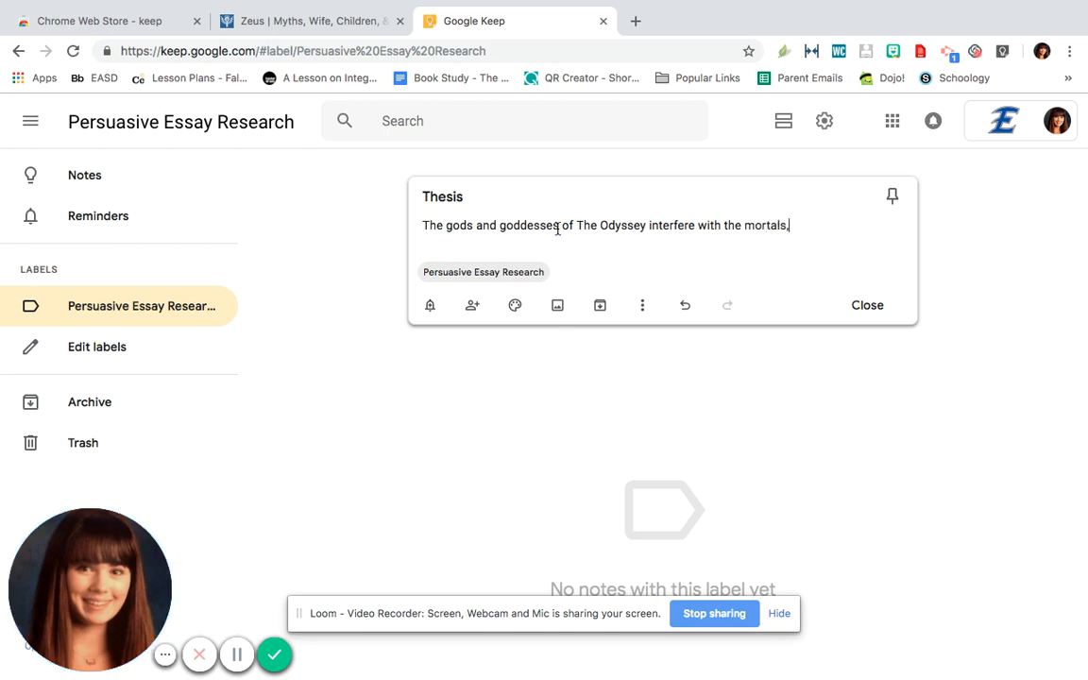
type(" they are portrate")
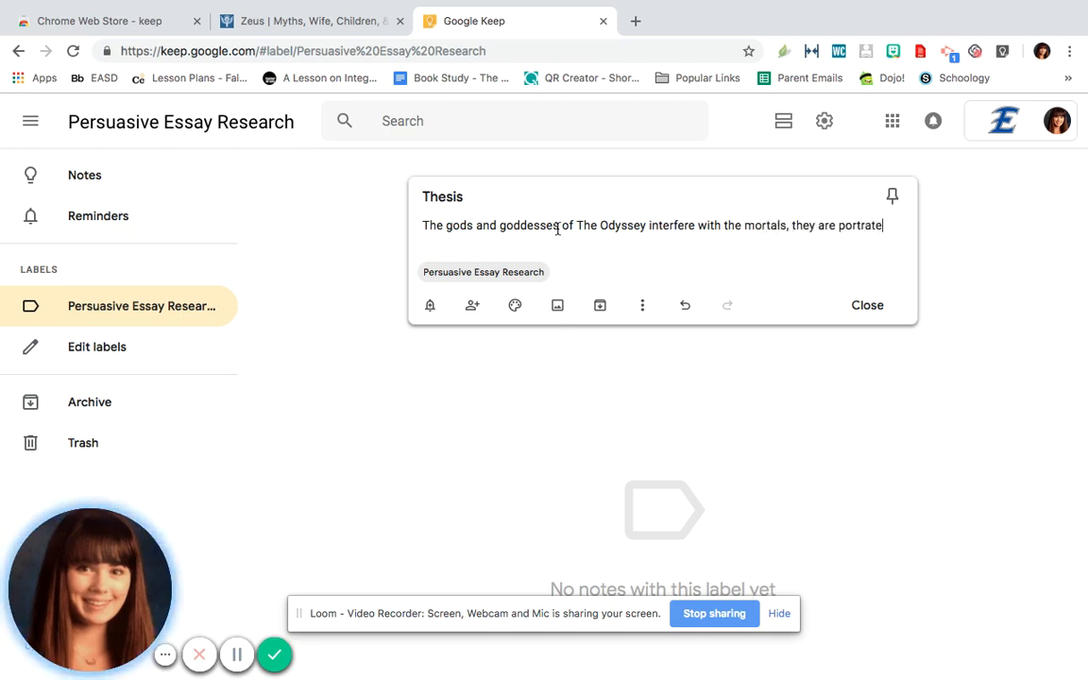
key("BackSpace")
key("BackSpace")
type("yed as imp")
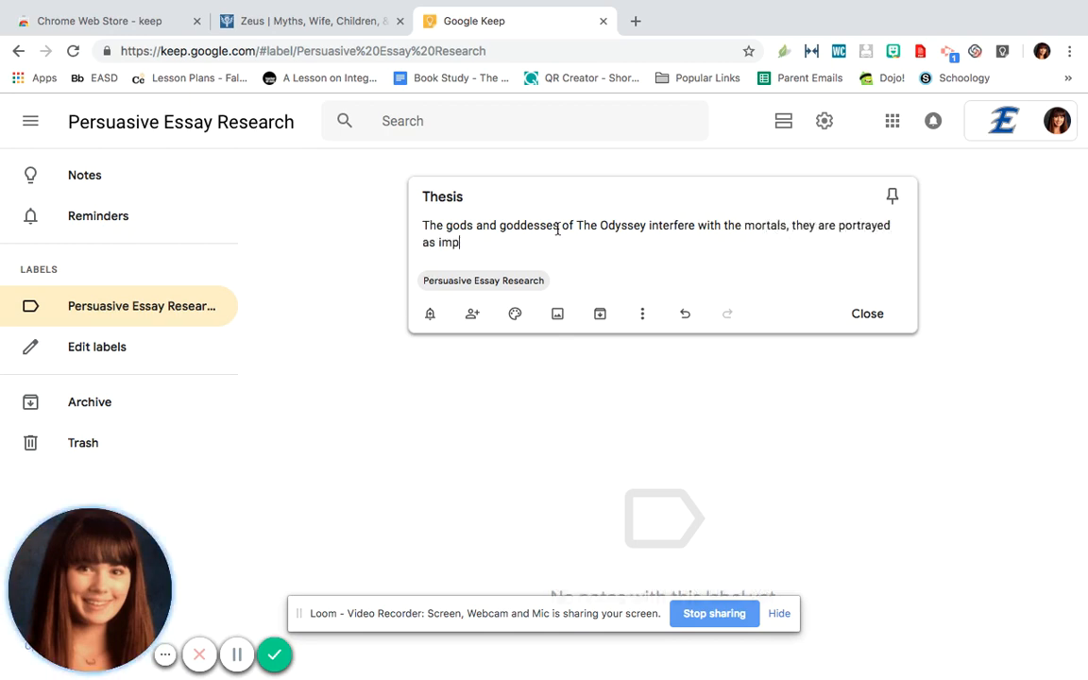
type("erfect an")
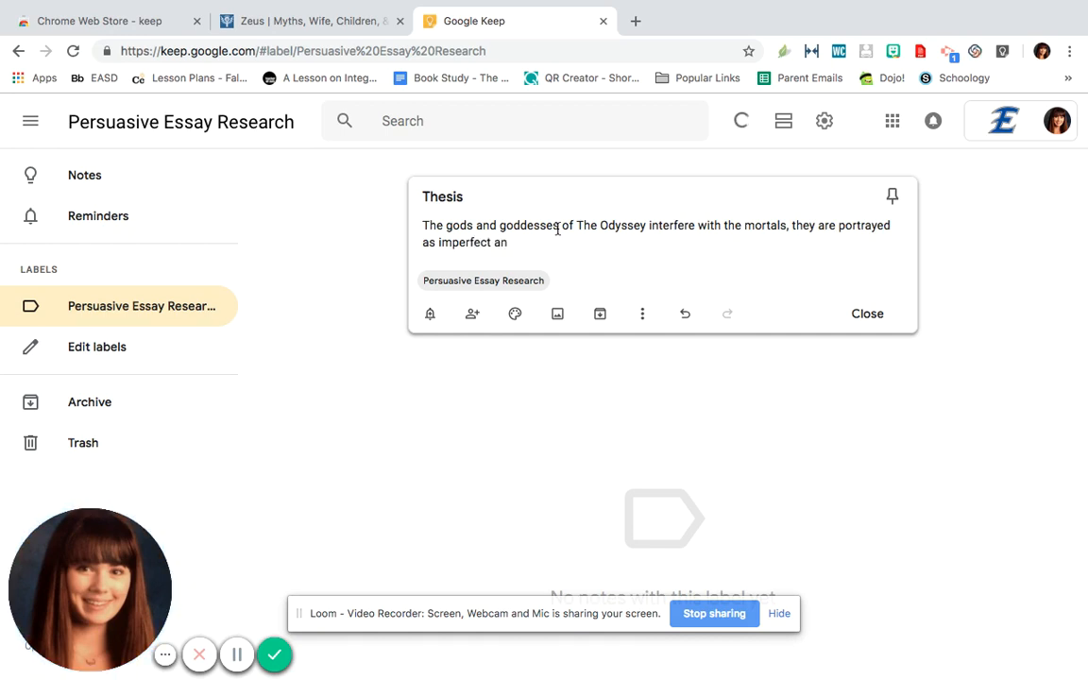
type("d maintain powerf")
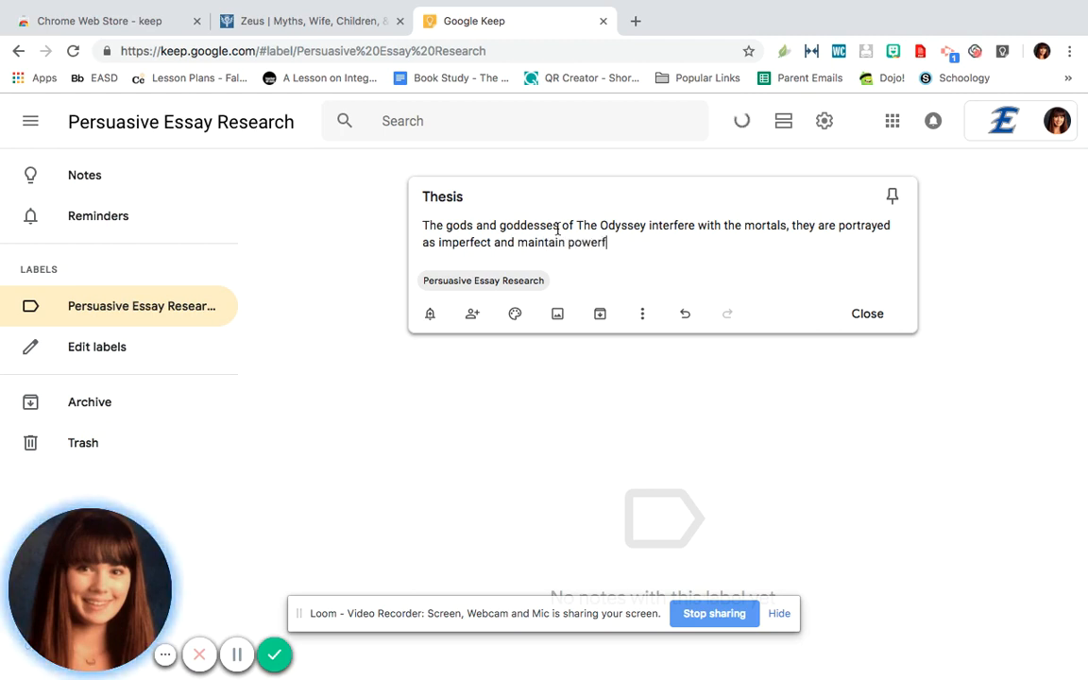
type("ul positions in ")
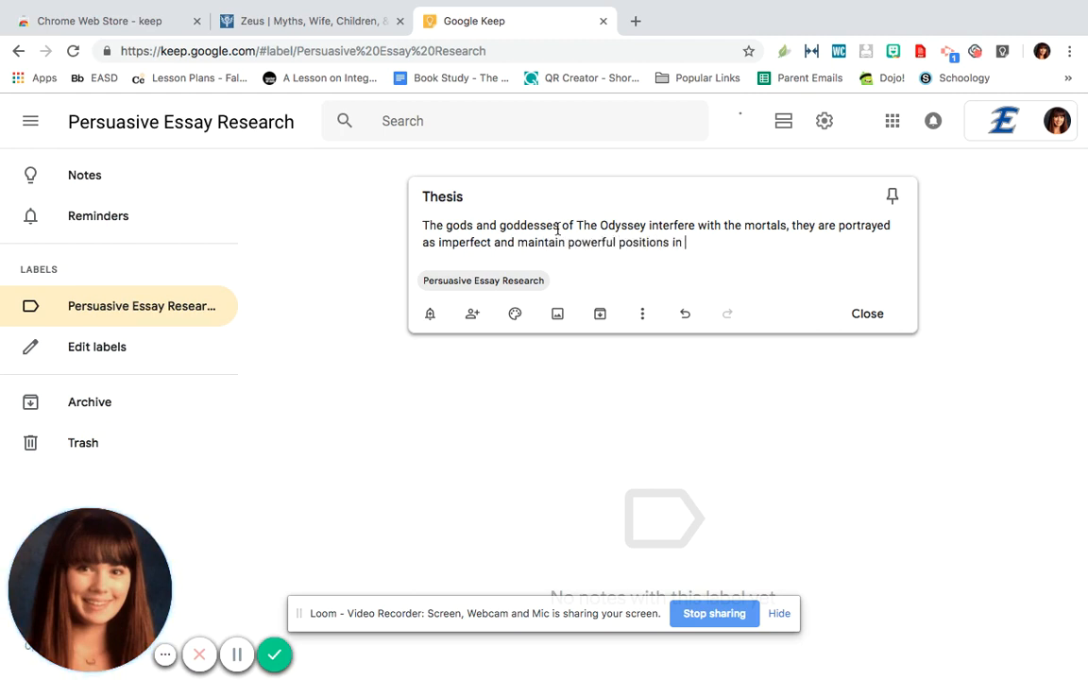
type("Greek society.")
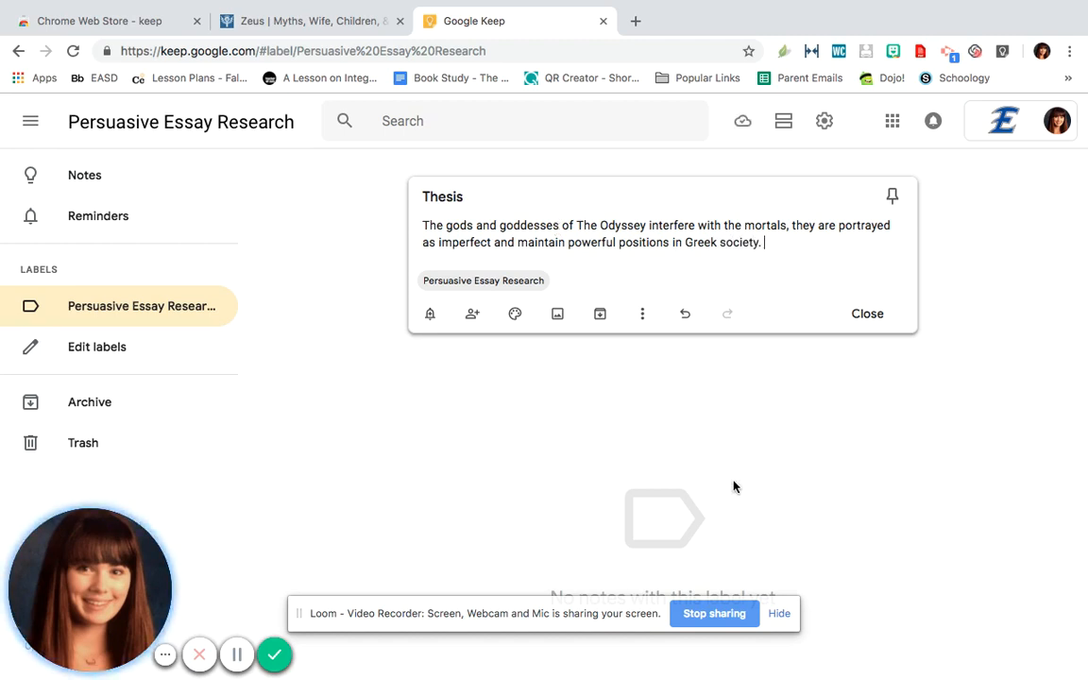
left_click(843, 388)
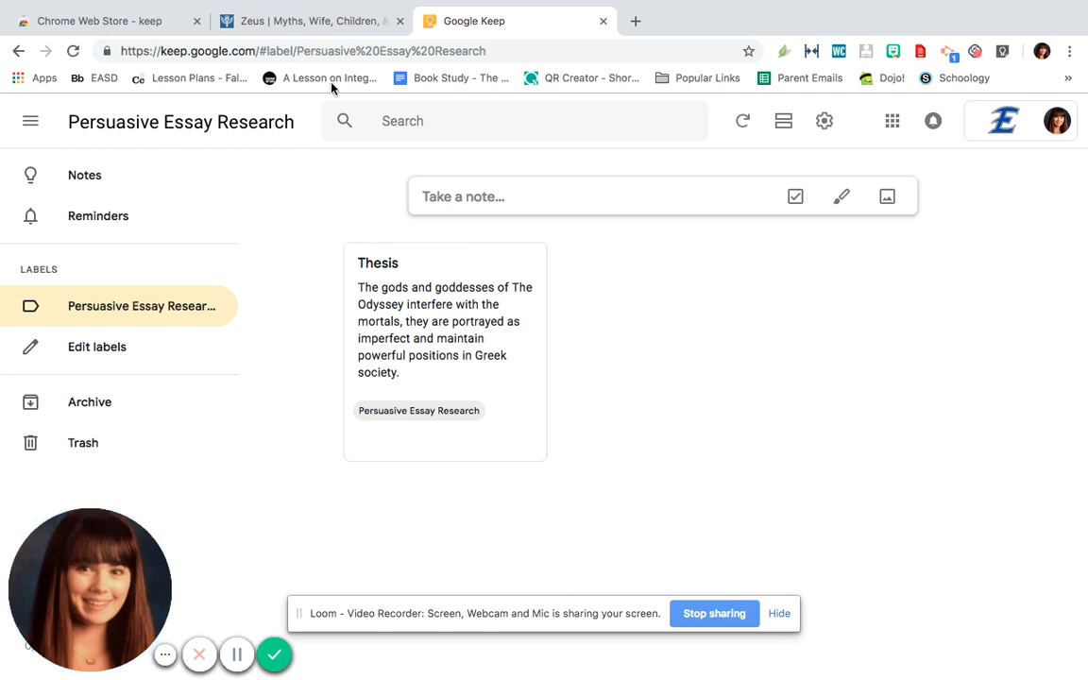
Save the Britannica Zeus passage from "Though regarded by Greek religionists" through "Athena and Hera." to Google Keep with the Persuasive Essay Research label
left_click(302, 30)
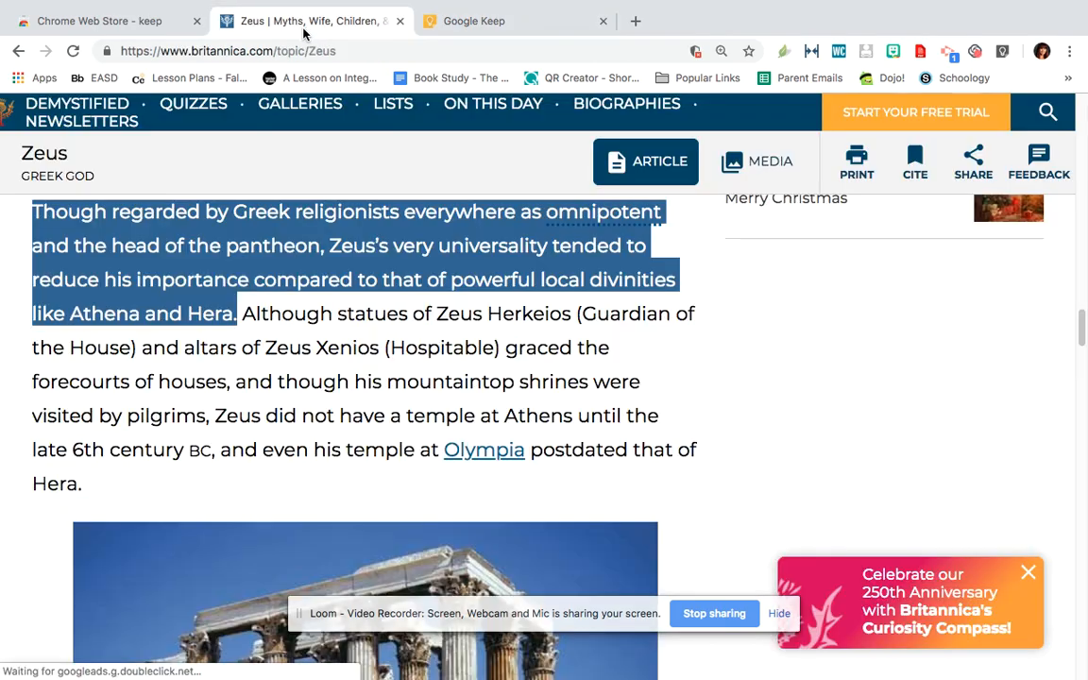
left_click(334, 327)
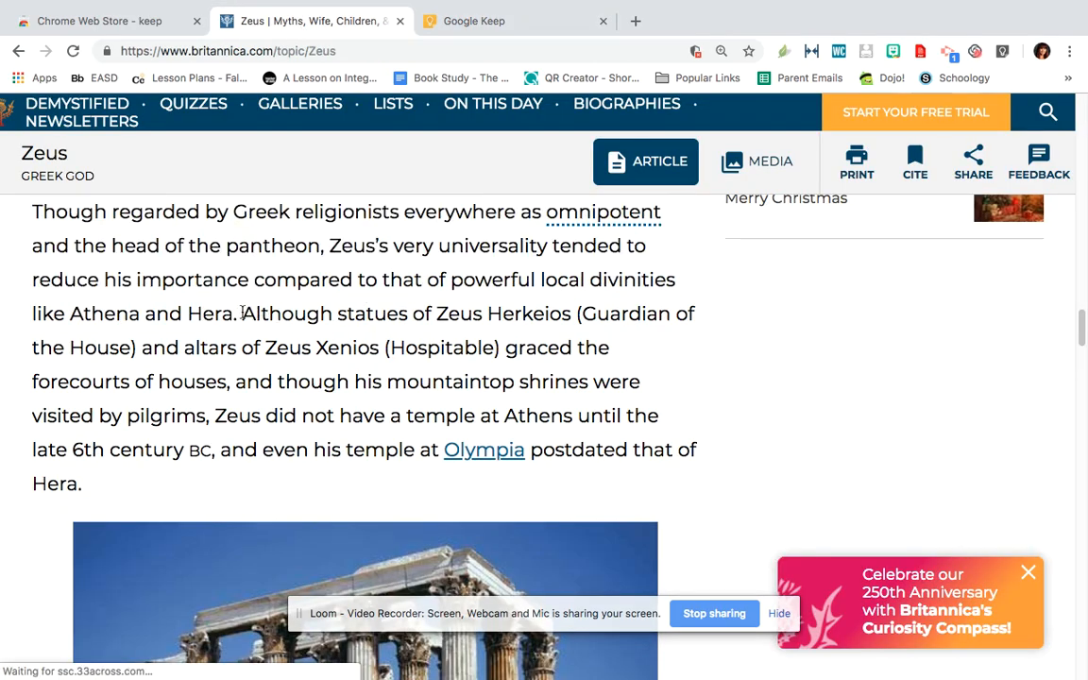
left_click_drag(241, 314, 34, 211)
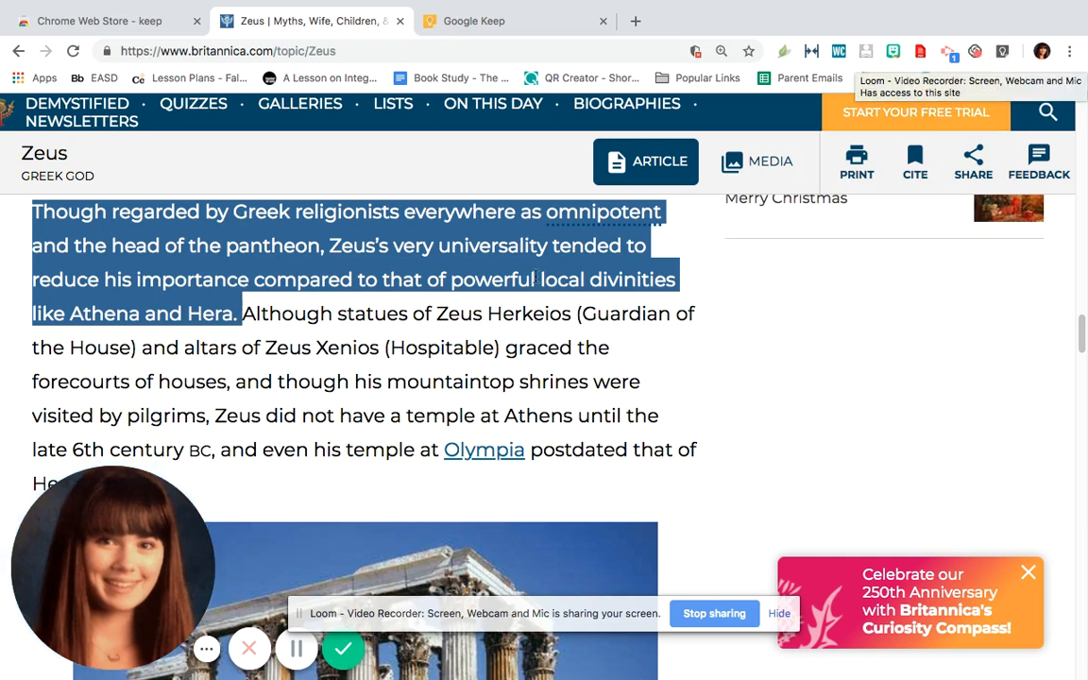
left_click(1002, 51)
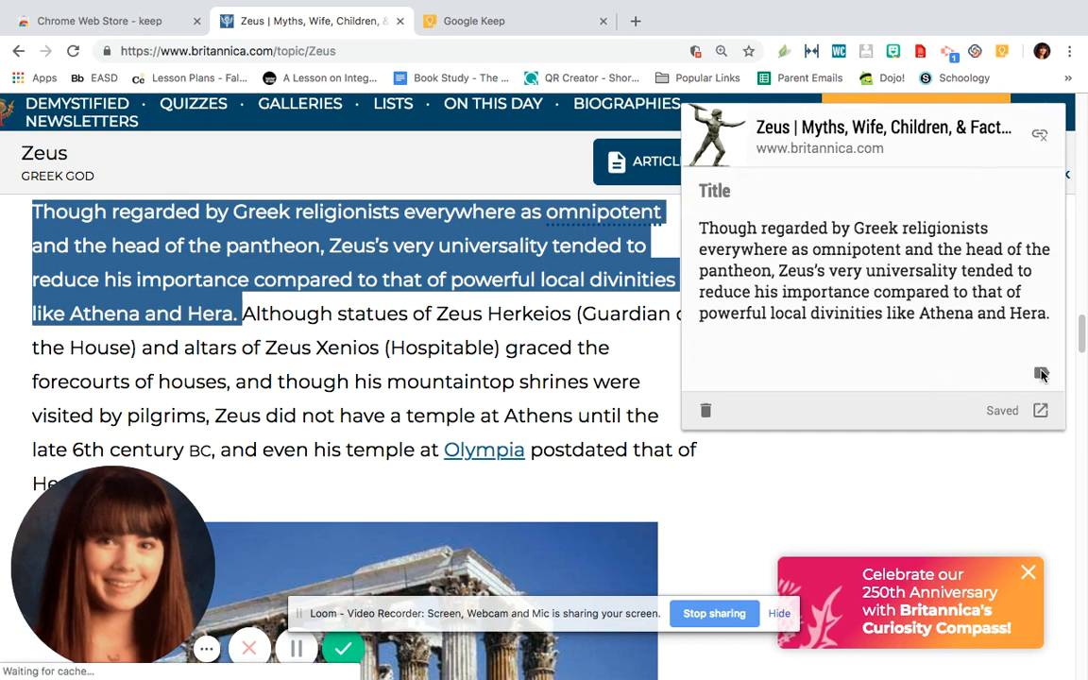
left_click(1042, 375)
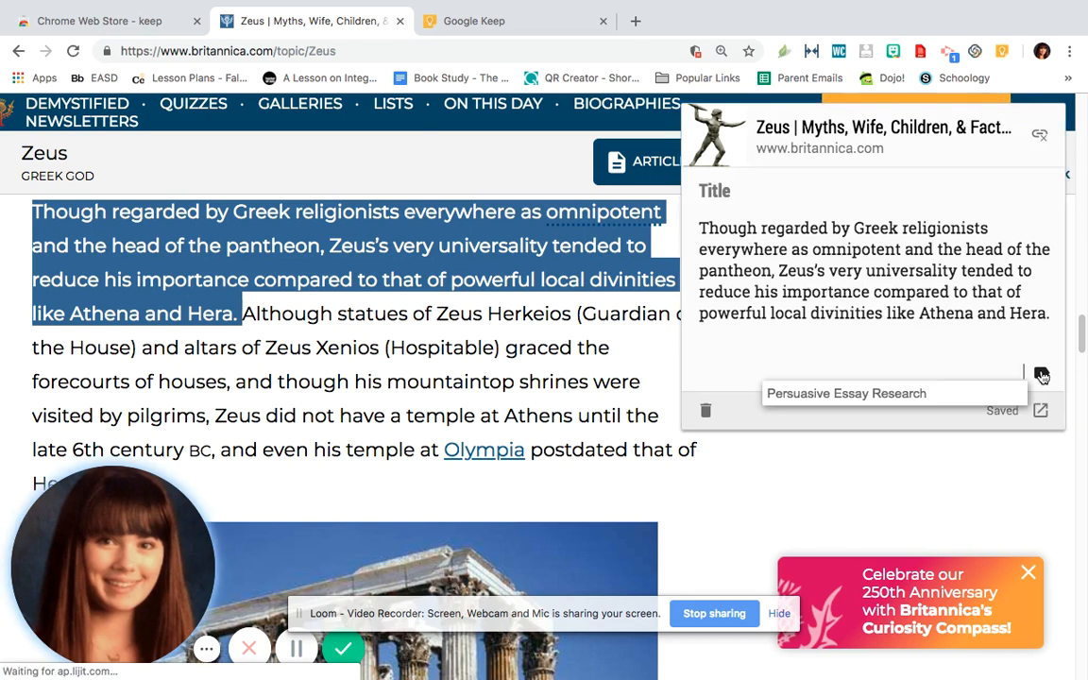
left_click(916, 399)
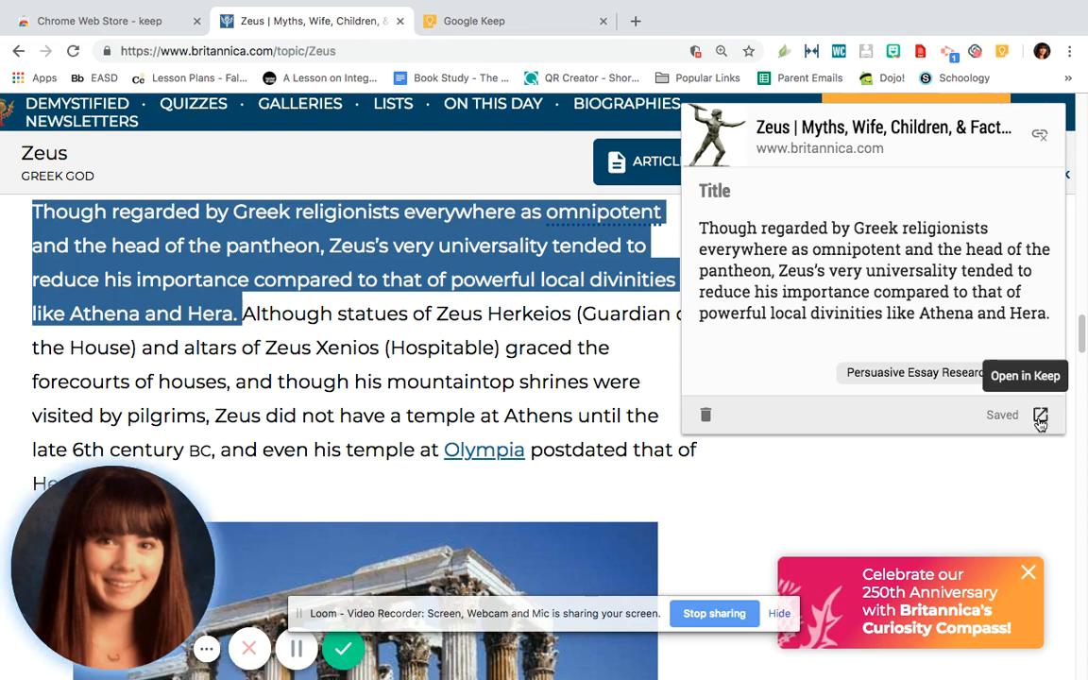
Open the saved Zeus note in Google Keep, close it and display the notes labelled Persuasive Essay Research
left_click(1040, 417)
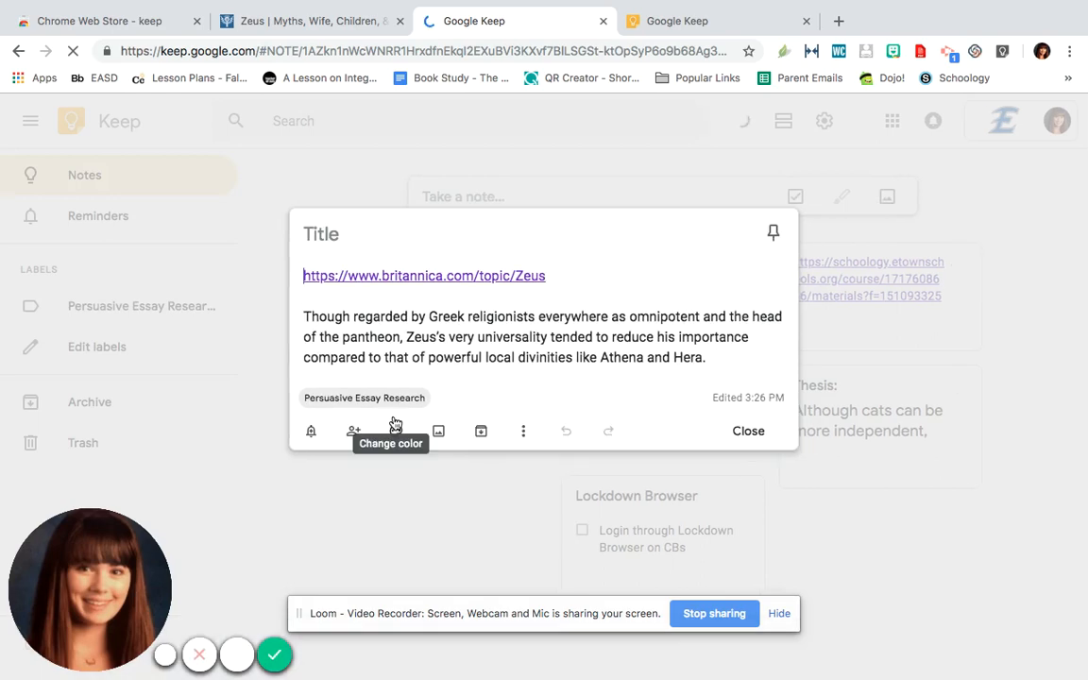
left_click(807, 500)
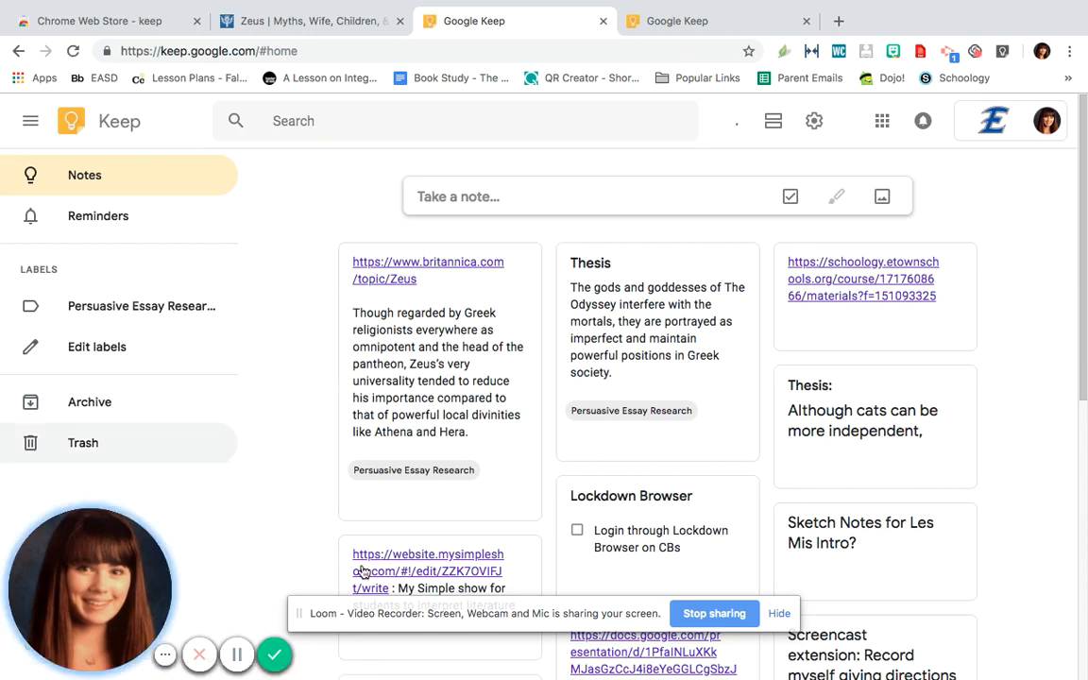
left_click(175, 310)
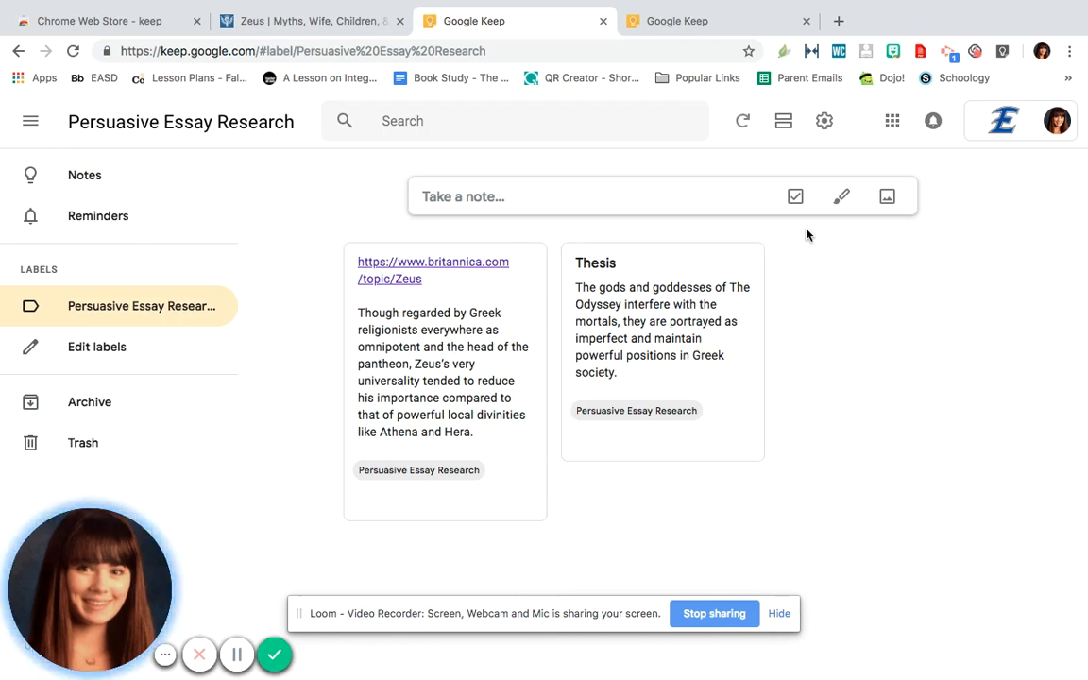
mouse_move(433, 286)
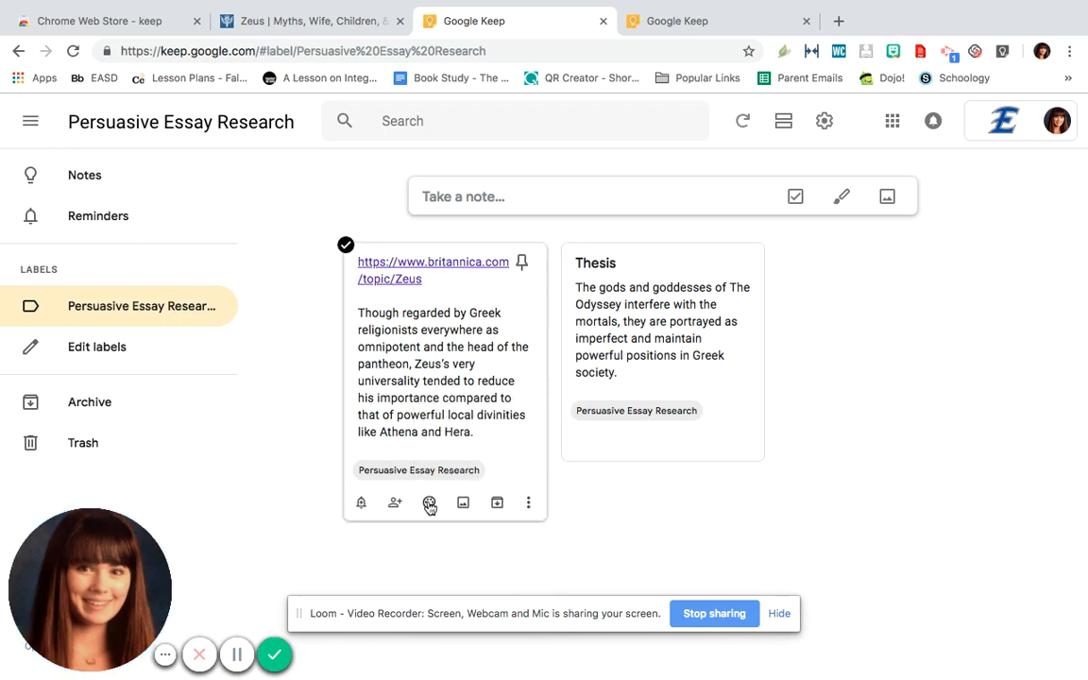
mouse_move(430, 505)
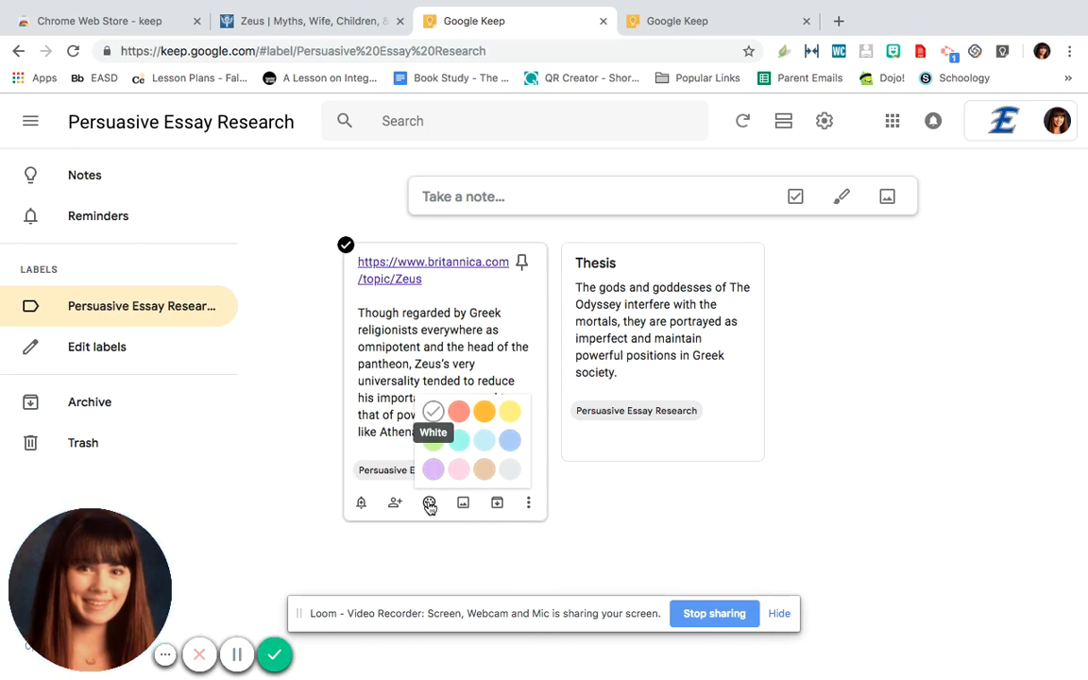
left_click(616, 355)
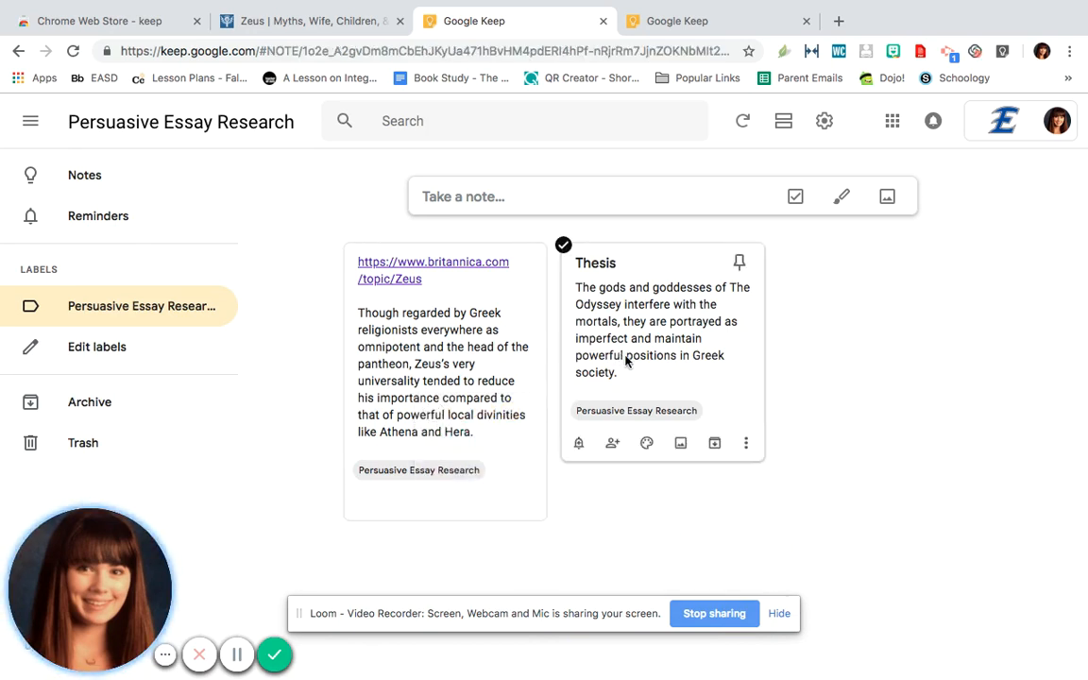
left_click(568, 322)
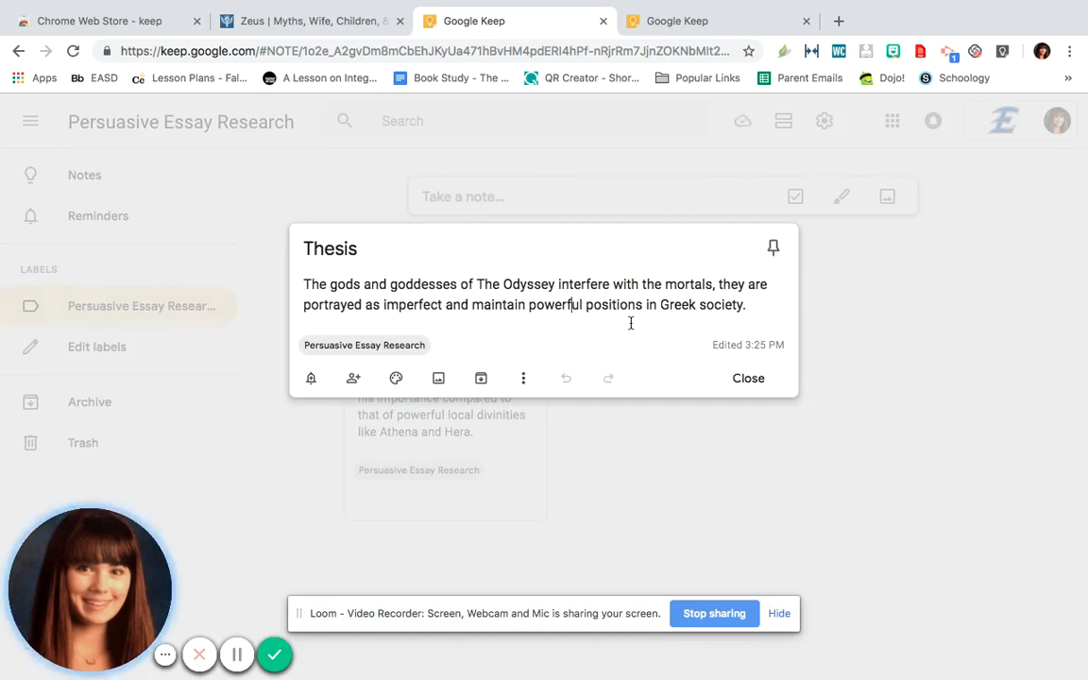
left_click(727, 456)
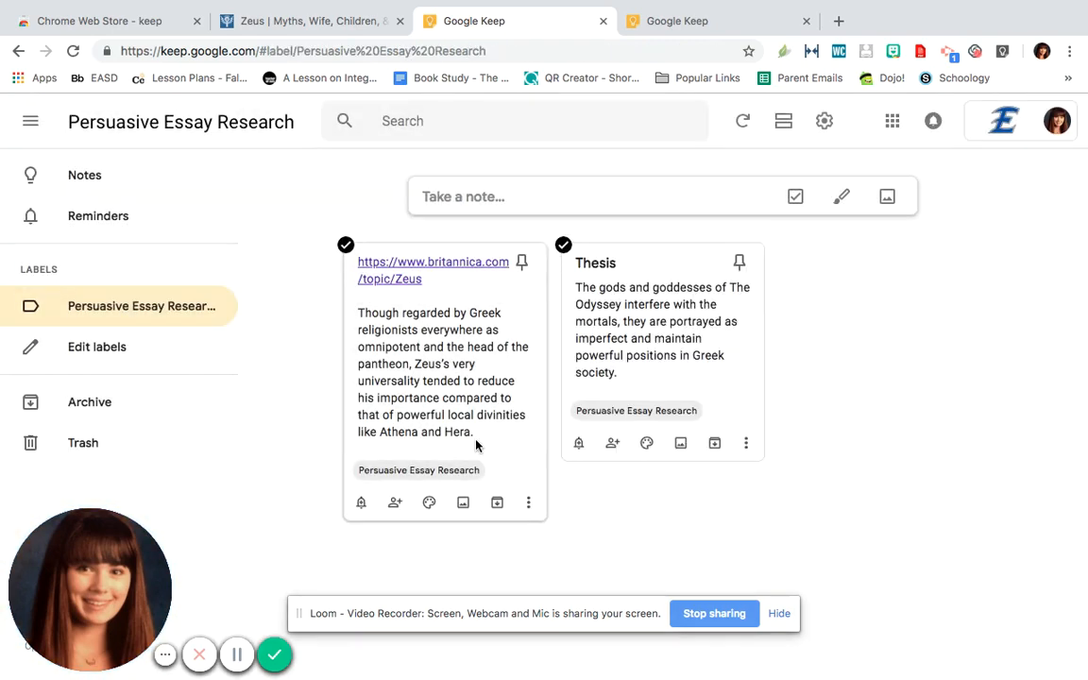
Change the colour of the Britannica Zeus note to Teal and close the note
left_click(502, 437)
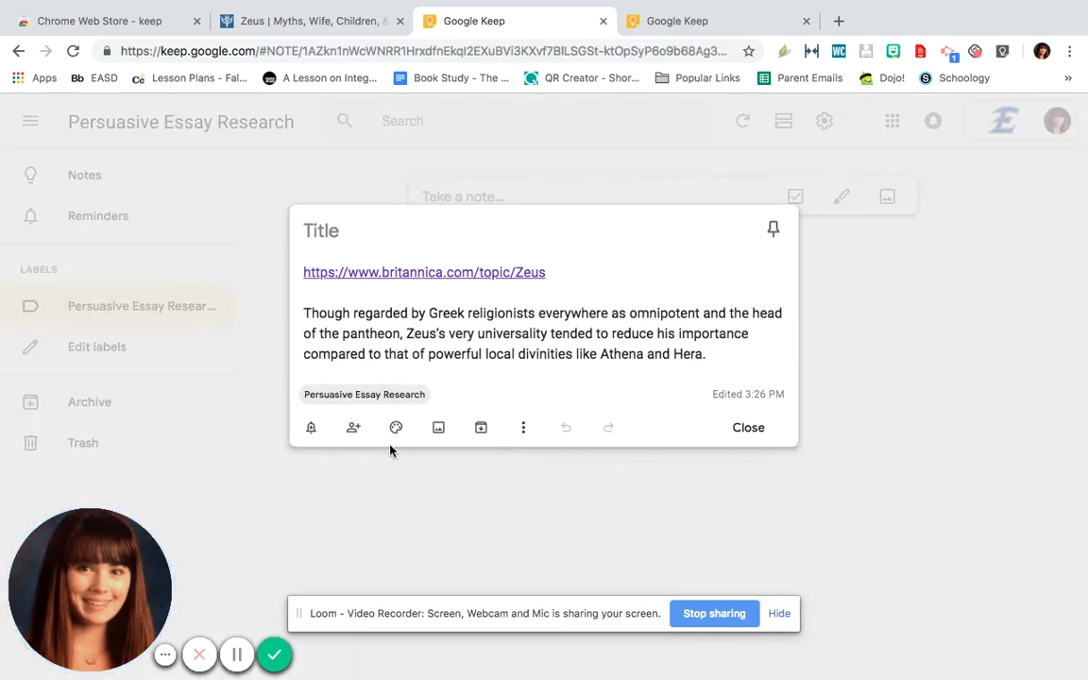
mouse_move(397, 430)
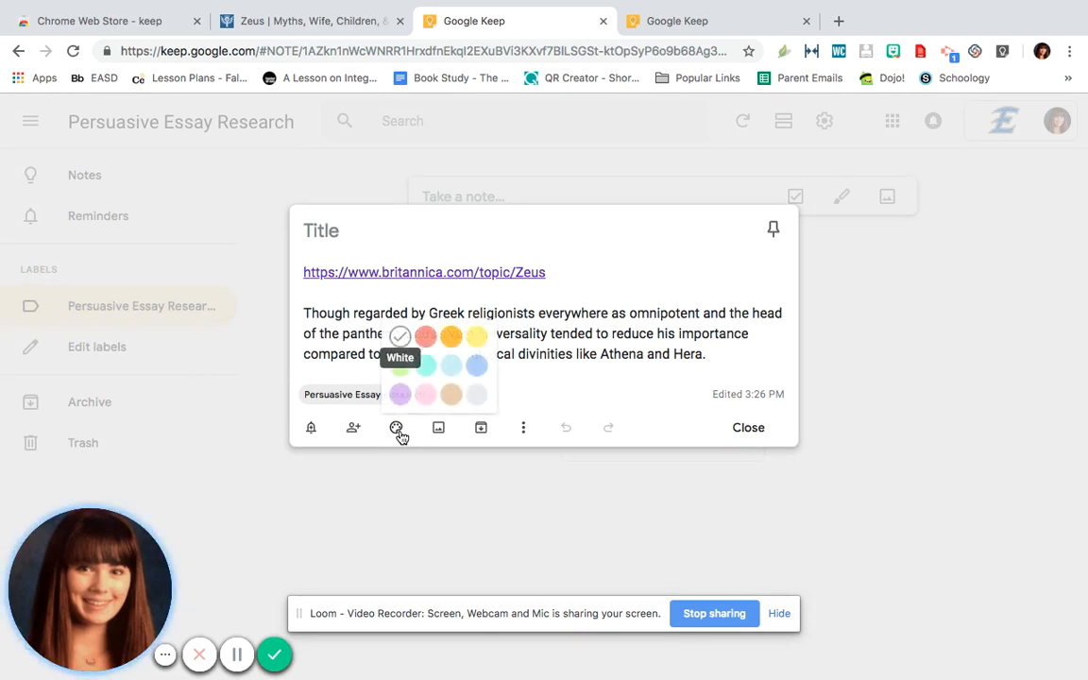
left_click(425, 366)
left_click(739, 522)
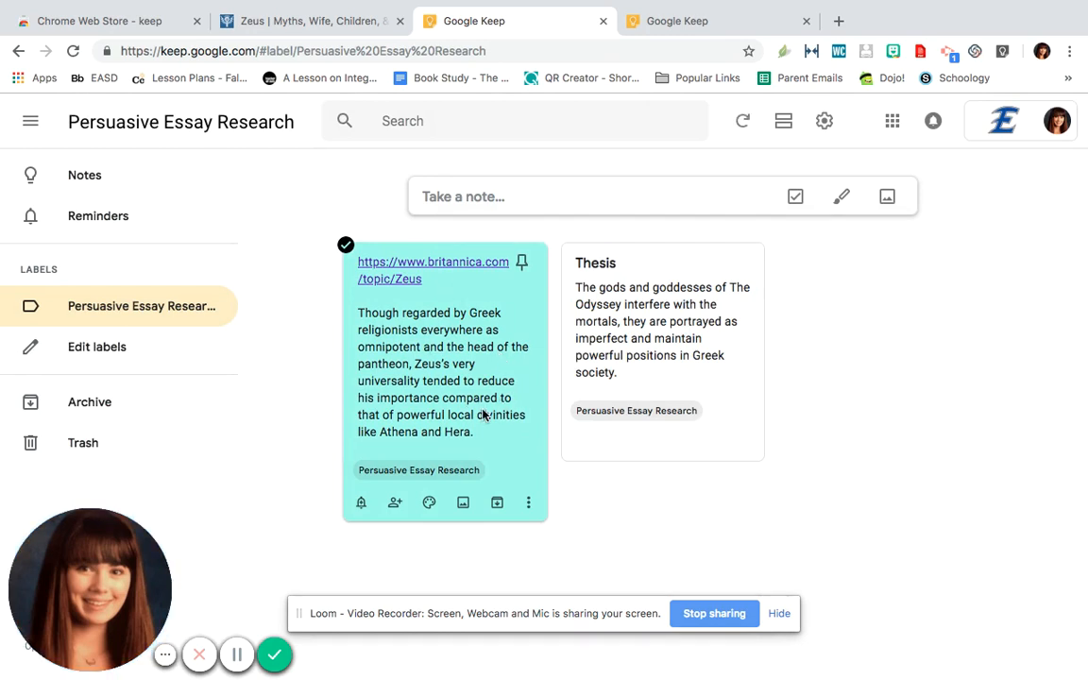
Start an untitled note in the Persuasive Essay Research label with the text: Zeus says, "My child what strange remarks you let escape you
left_click(576, 194)
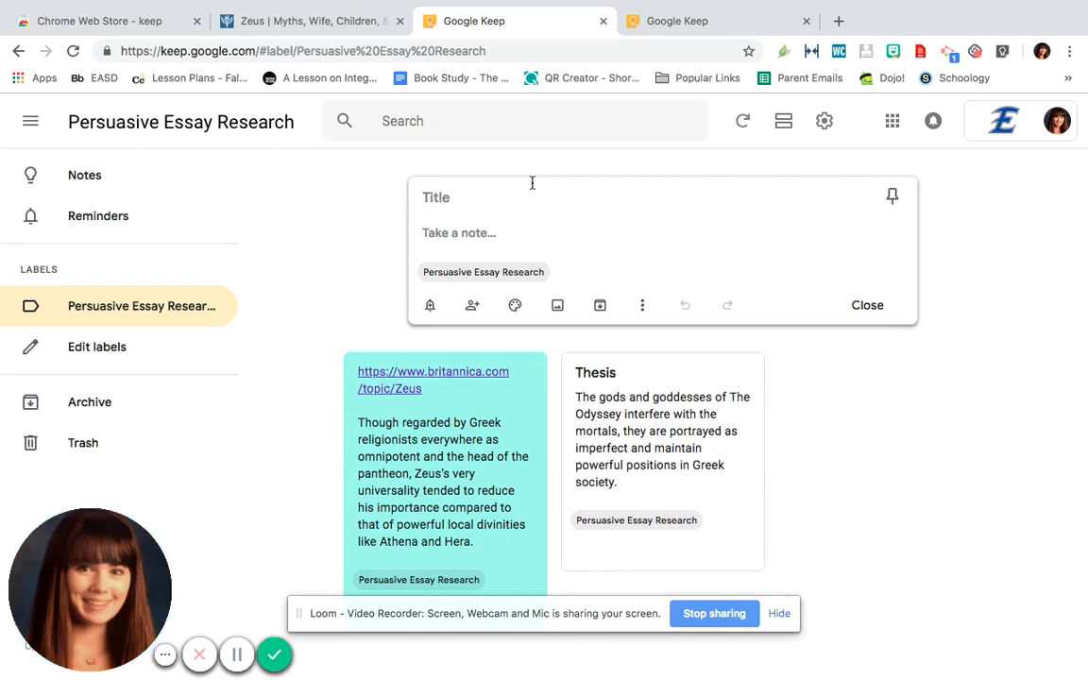
left_click(510, 228)
type("Ze")
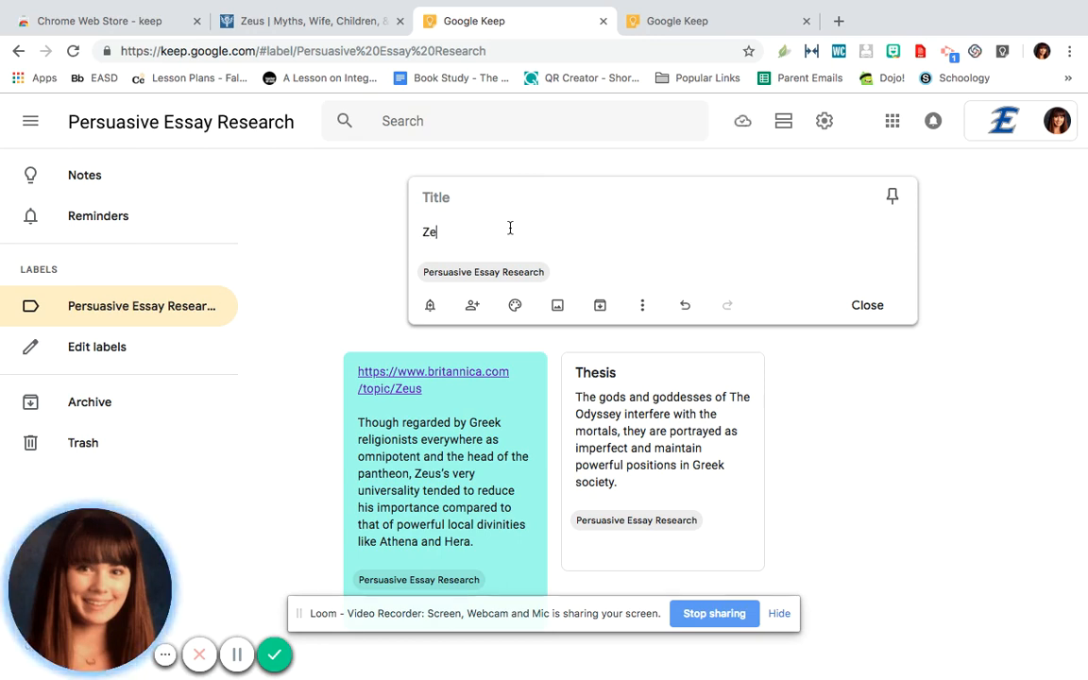
type("us says, \"My")
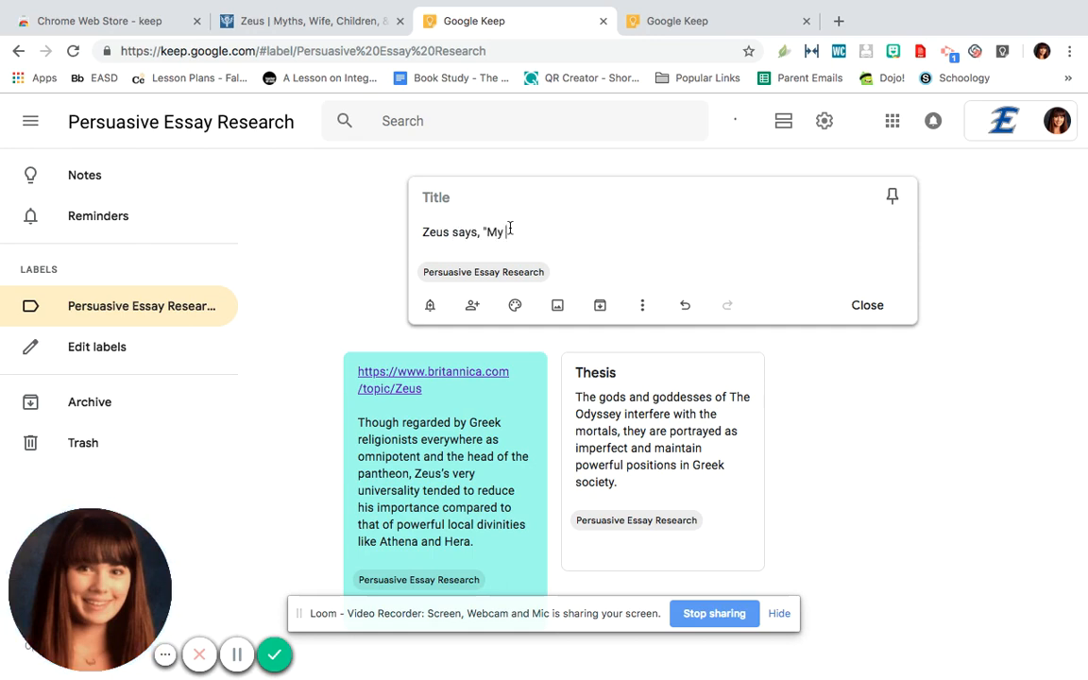
type(" child what stran")
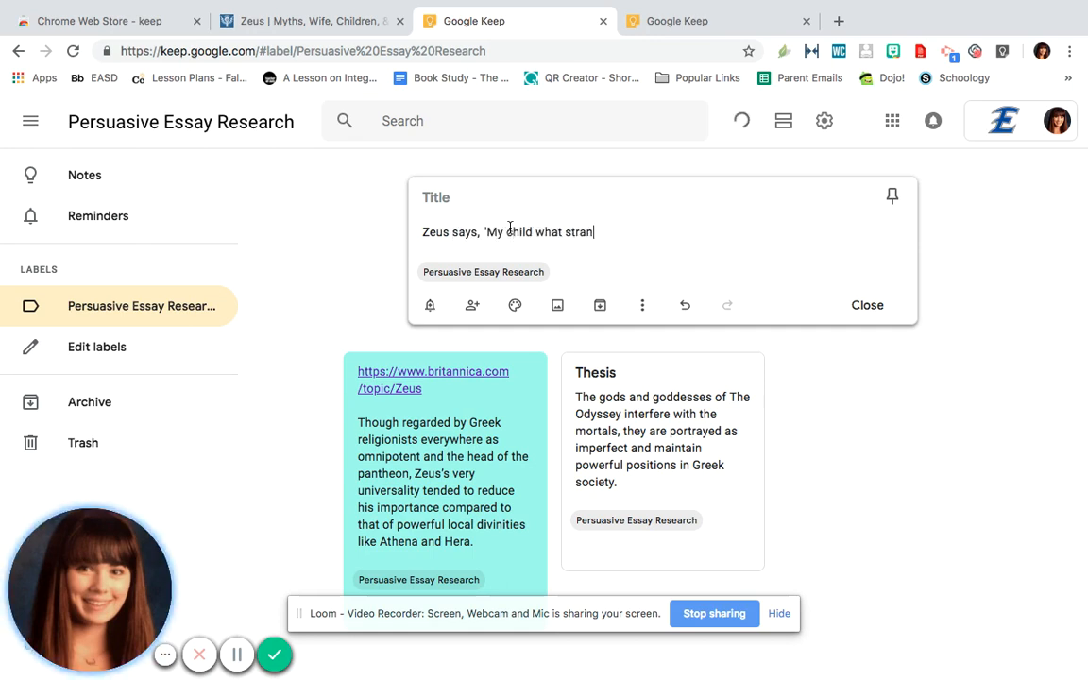
type("ge remarks you let e")
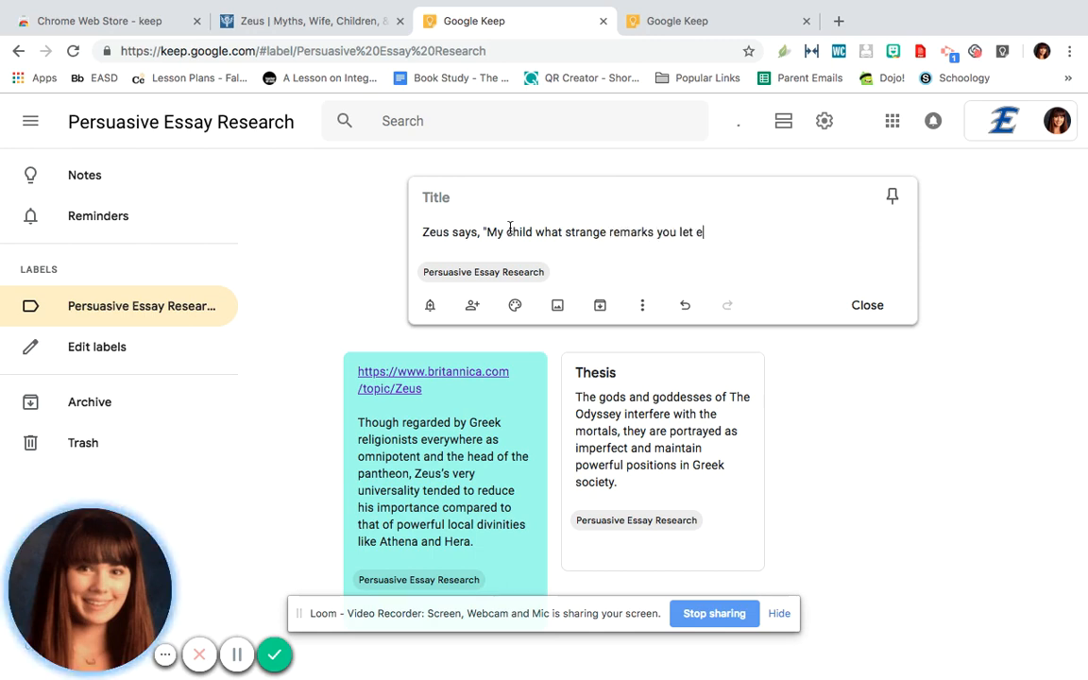
type("scape you")
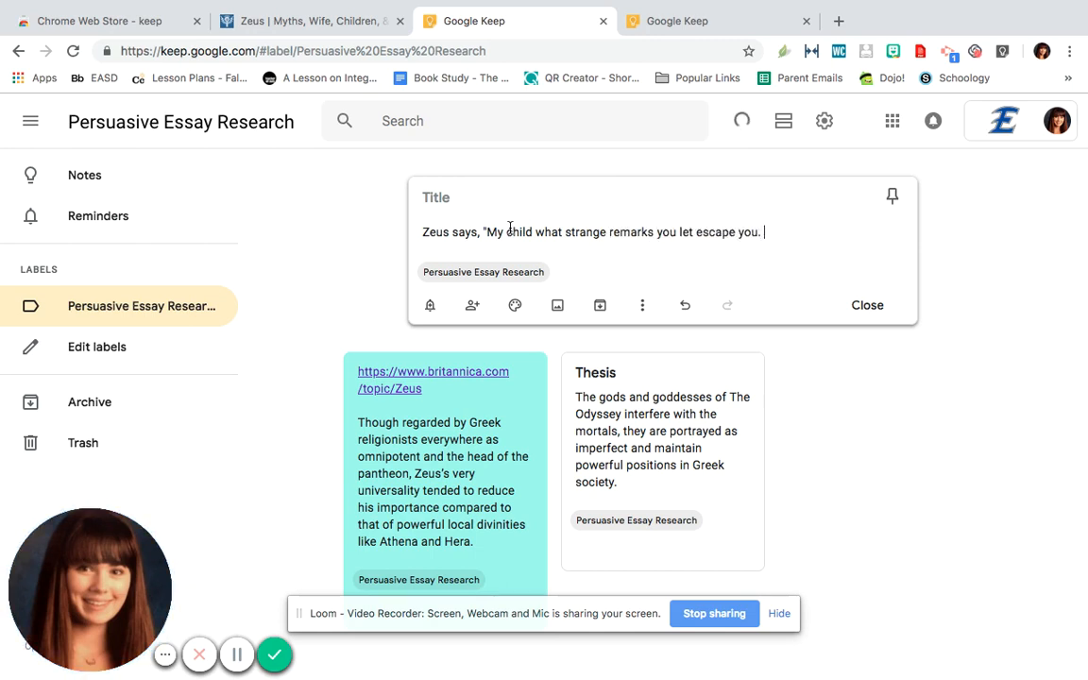
type(". / Could I")
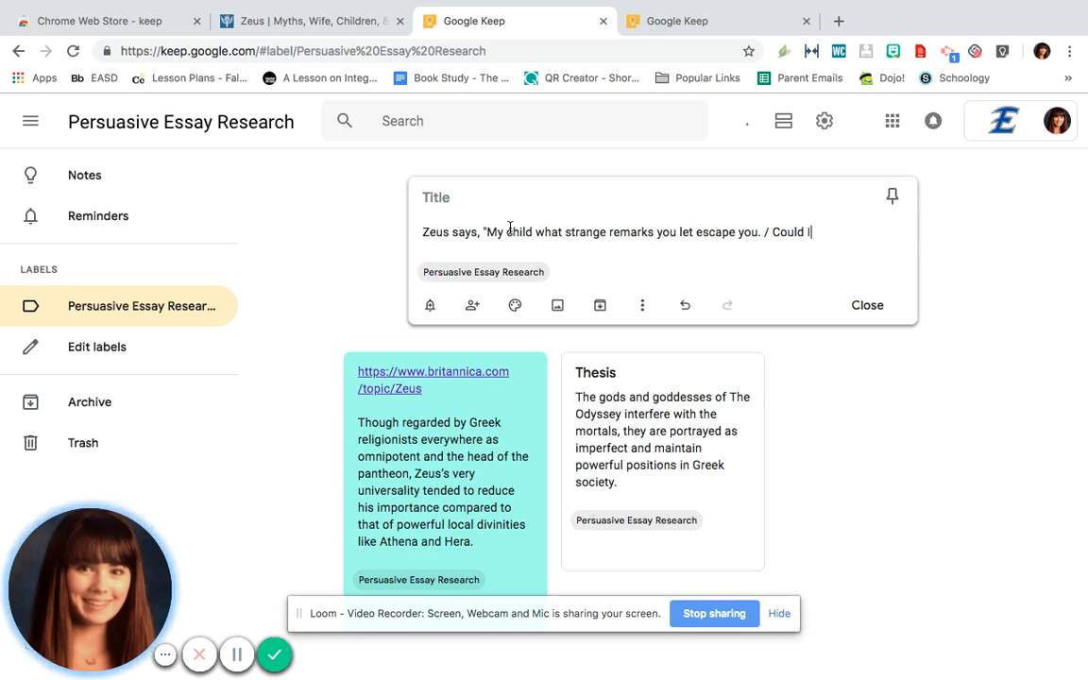
type(" forget that kingly man")
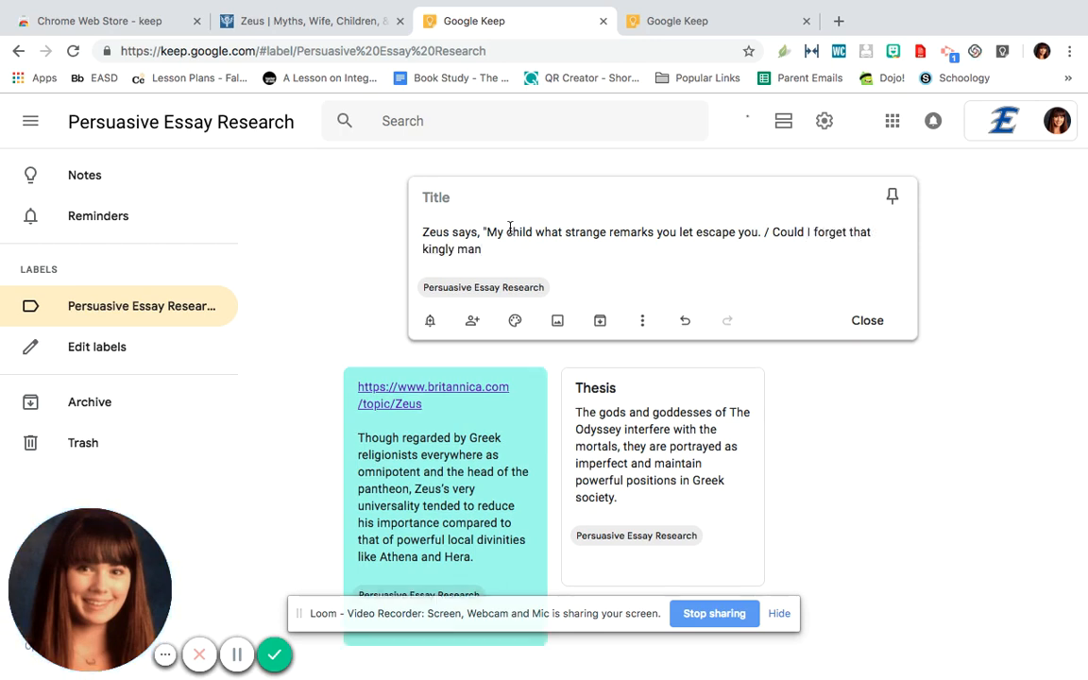
type(", Odysseus?\"")
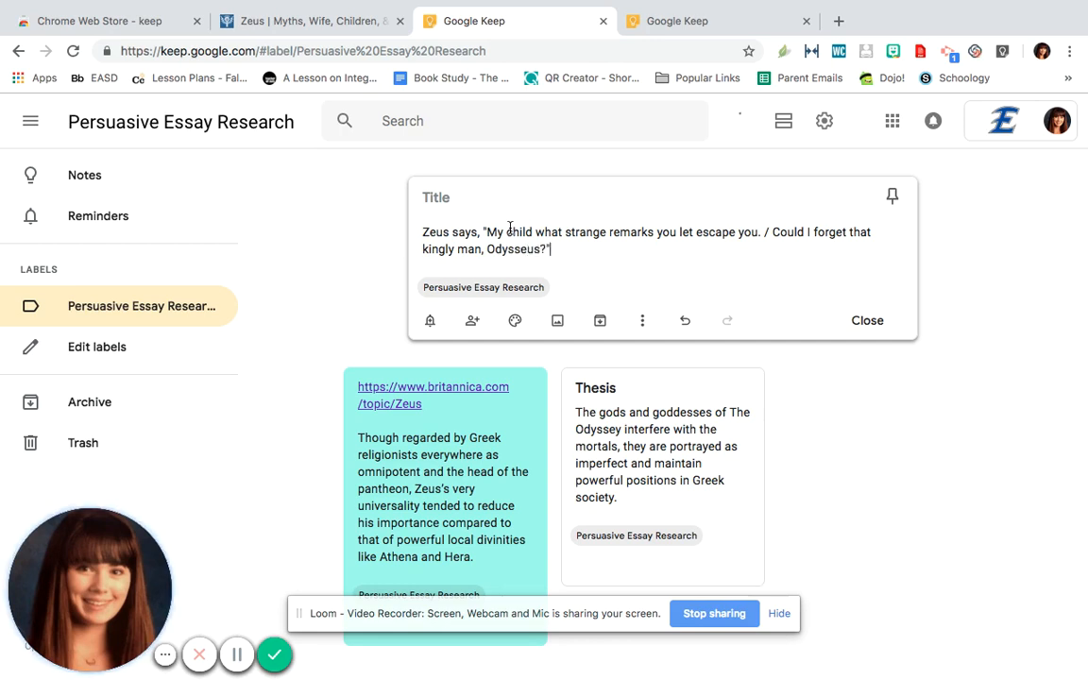
type(" (")
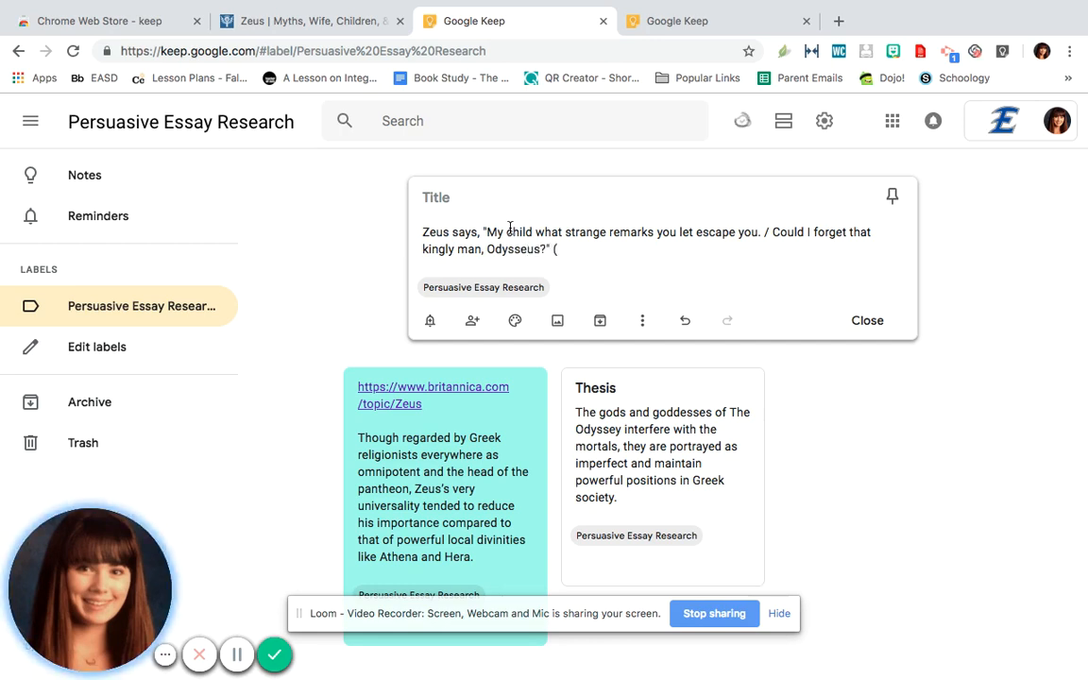
type("3).")
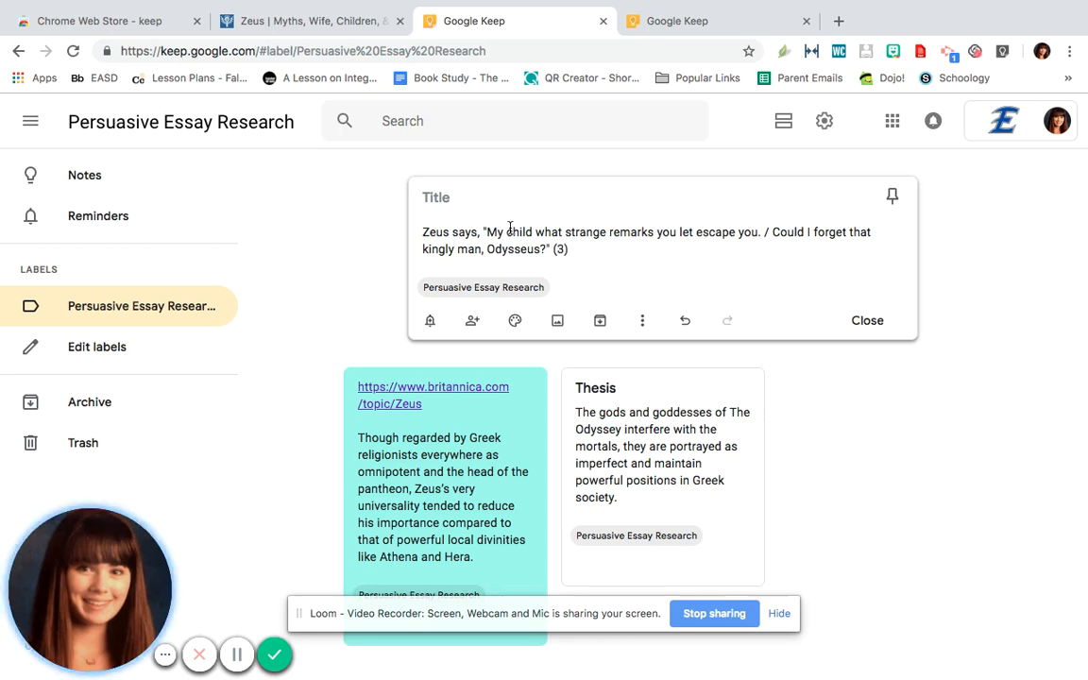
Colour the new Zeus quotation note Teal to match the Britannica note and save it without a title
left_click(457, 204)
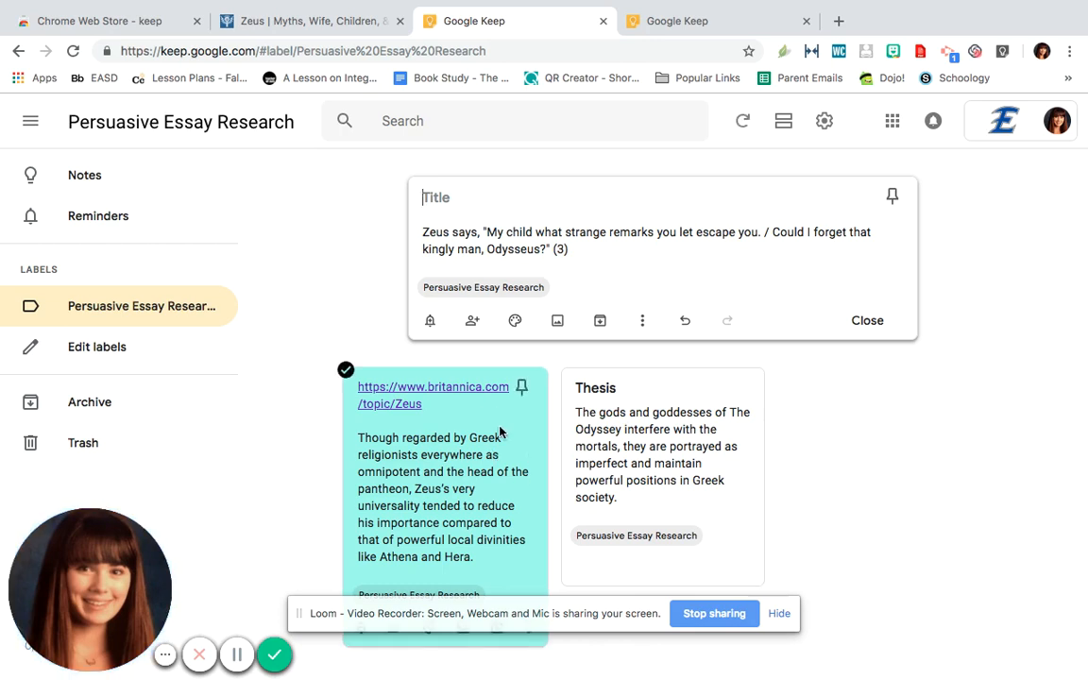
left_click(612, 232)
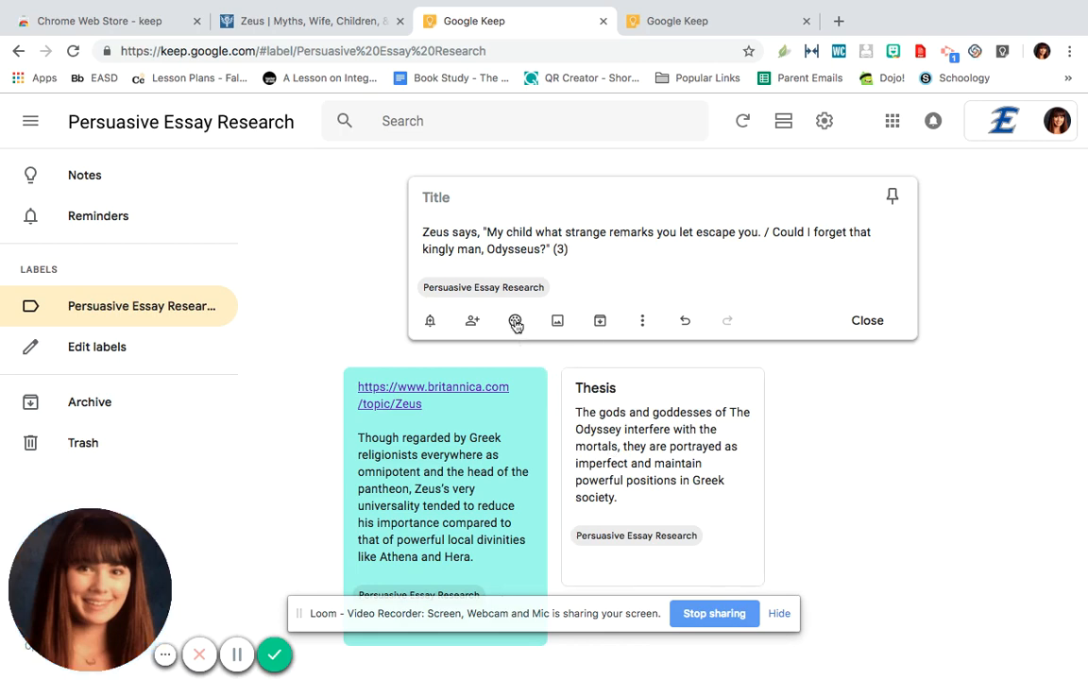
mouse_move(515, 323)
left_click(545, 258)
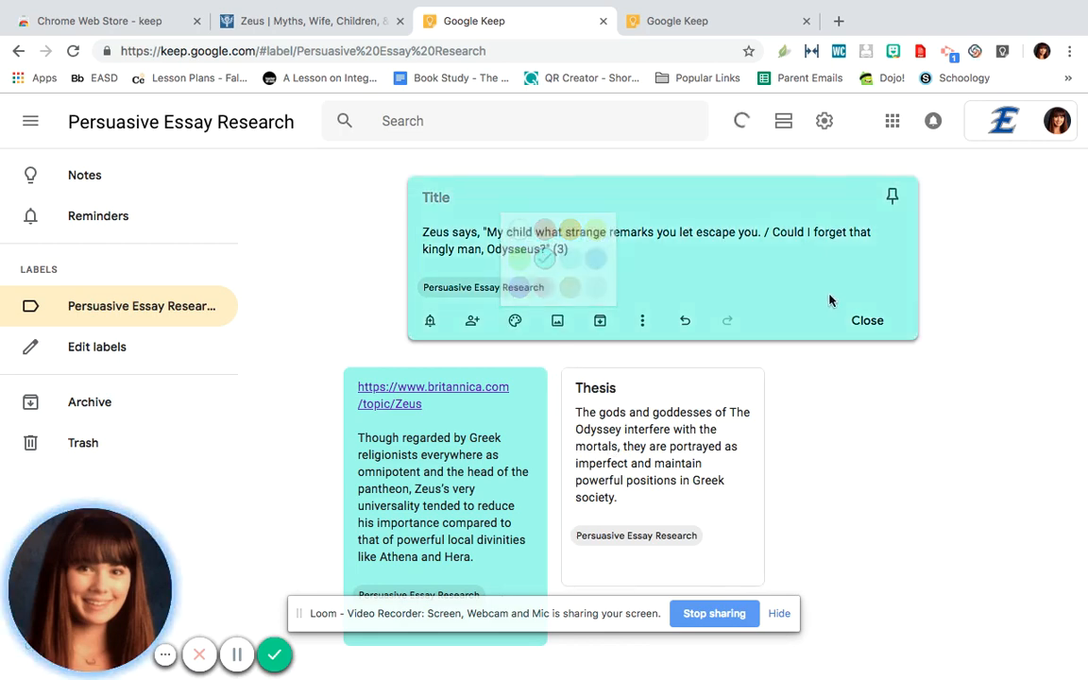
left_click(868, 321)
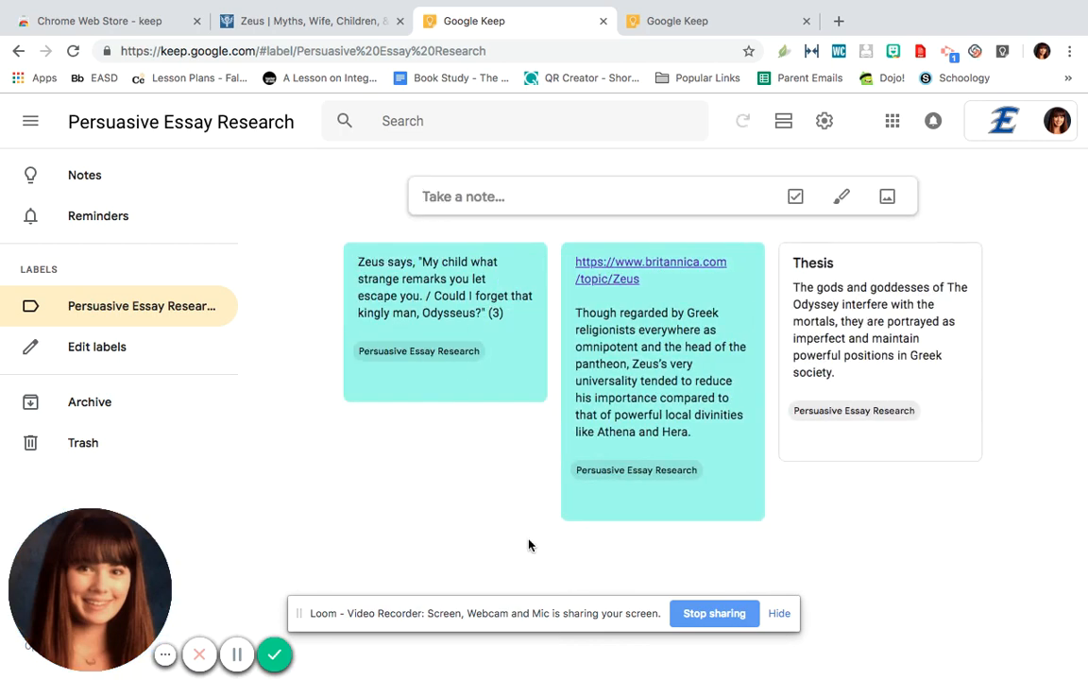